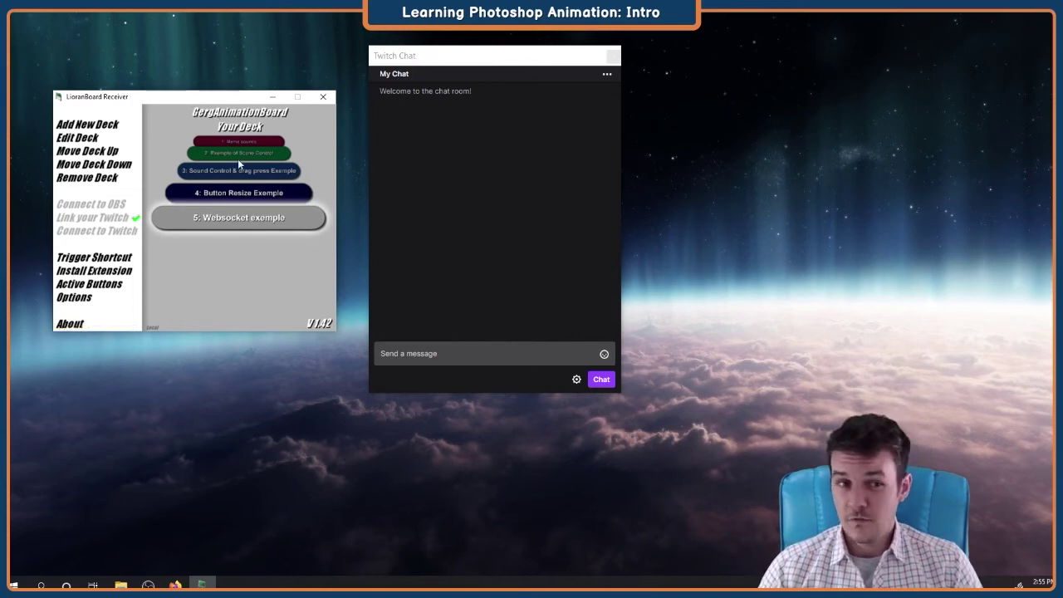
Step: Arrange the LioranBoard and Twitch chat windows on the desktop
{"action": "mouse_move", "coordinate": [183, 101]}
{"action": "left_mouse_down"}
{"action": "mouse_move", "coordinate": [191, 105]}
{"action": "mouse_move", "coordinate": [182, 116]}
{"action": "mouse_move", "coordinate": [184, 105]}
{"action": "left_mouse_up"}
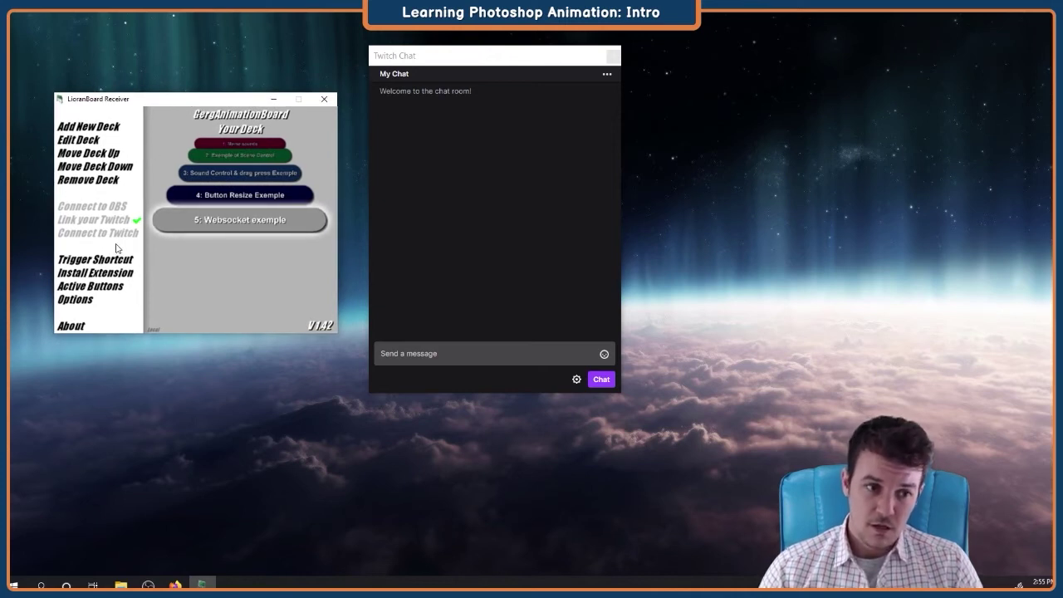
{"action": "left_click_drag", "start_coordinate": [487, 57], "coordinate": [479, 54]}
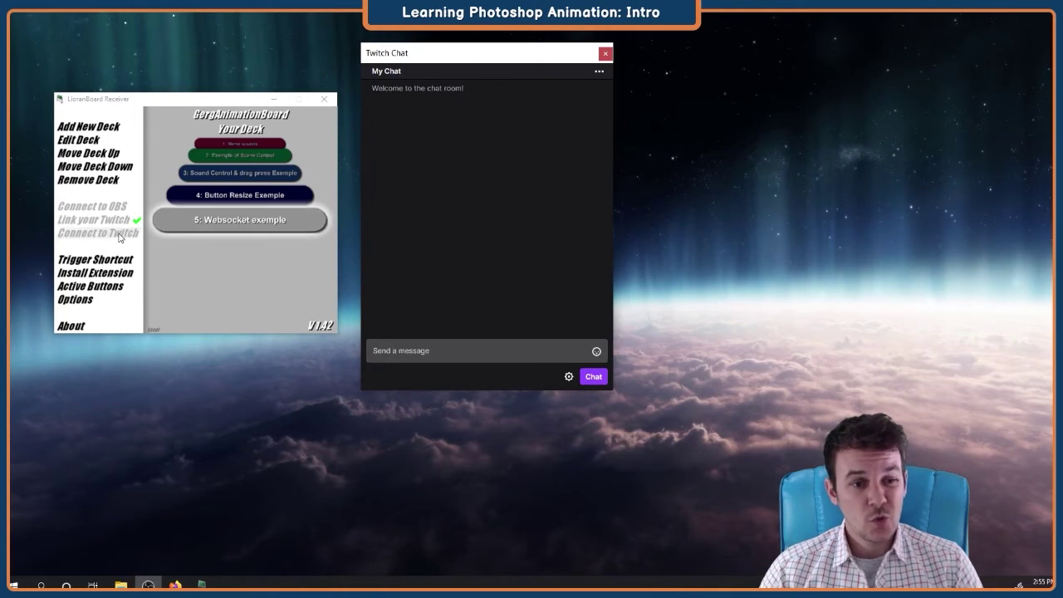
{"action": "left_click_drag", "start_coordinate": [177, 102], "coordinate": [177, 95]}
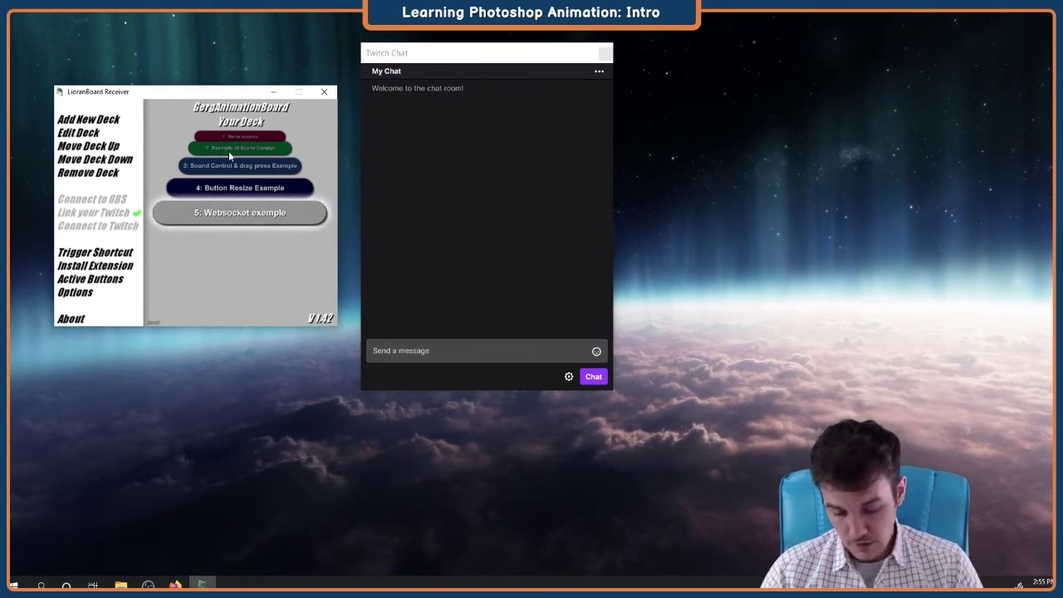
Step: Open the free Throwing Tomato Heckler product page from Gerg Animation's Stream Animations shop
{"action": "left_click", "coordinate": [175, 584]}
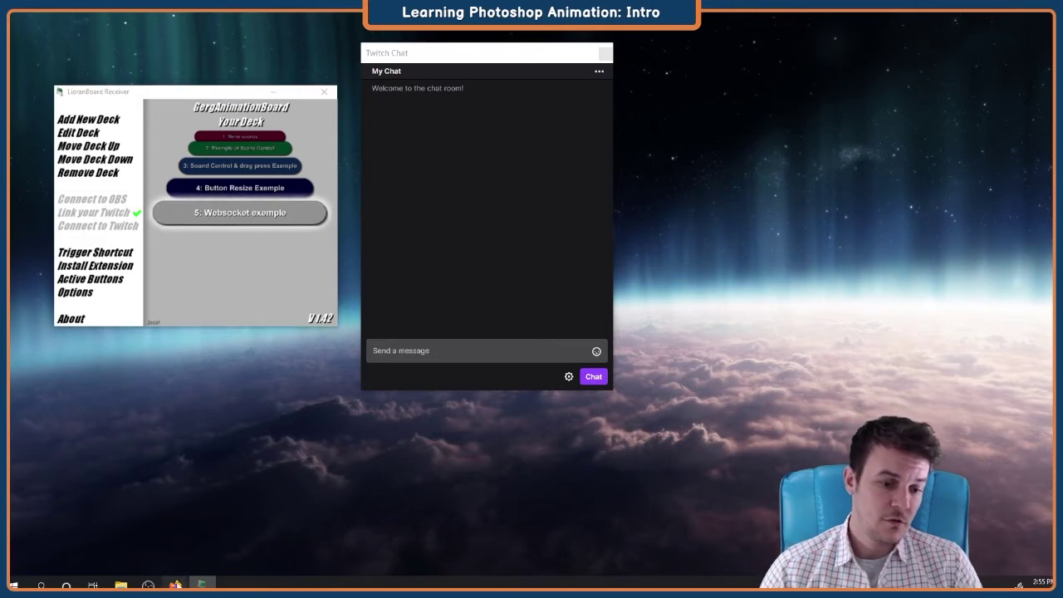
{"action": "left_click", "coordinate": [236, 548]}
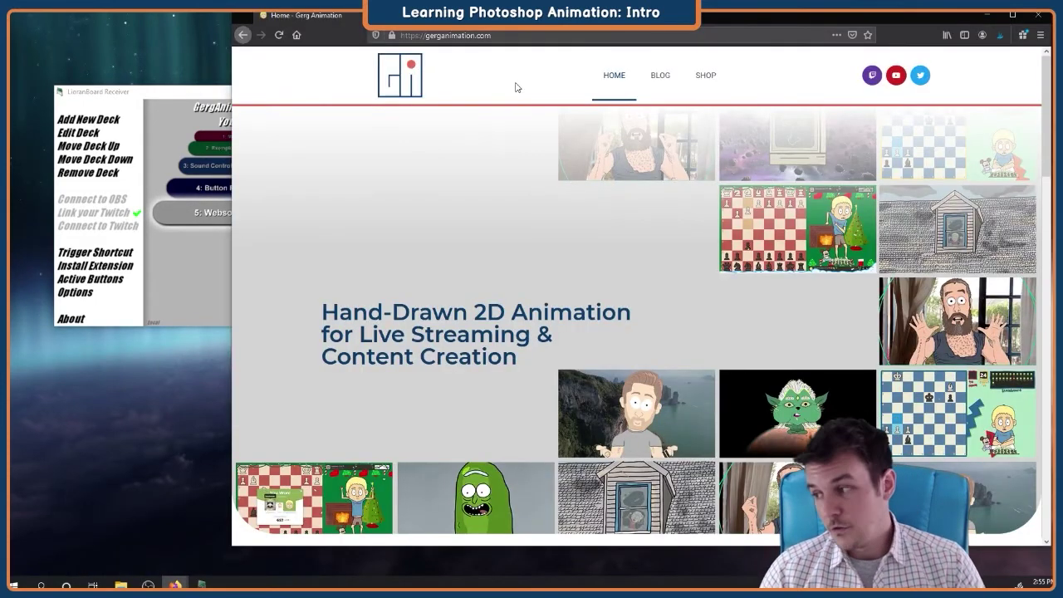
{"action": "left_click_drag", "start_coordinate": [581, 14], "coordinate": [480, 24]}
{"action": "scroll", "coordinate": [531, 182], "scroll_direction": "down", "scroll_amount": 2}
{"action": "scroll", "coordinate": [578, 194], "scroll_direction": "up", "scroll_amount": 2}
{"action": "left_click", "coordinate": [604, 90]}
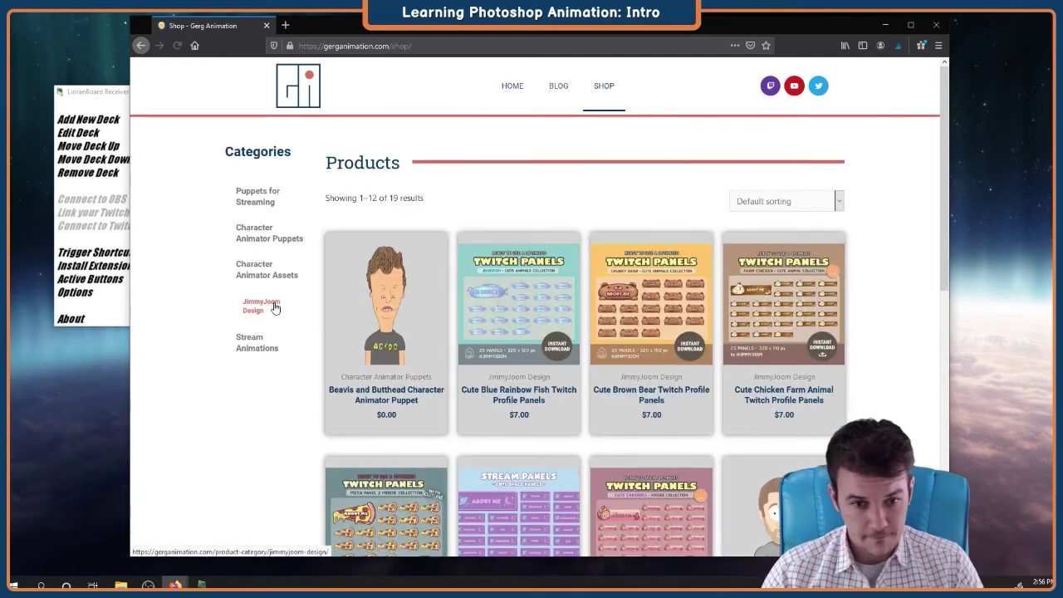
{"action": "scroll", "coordinate": [290, 368], "scroll_direction": "down", "scroll_amount": 3}
{"action": "scroll", "coordinate": [292, 332], "scroll_direction": "up", "scroll_amount": 3}
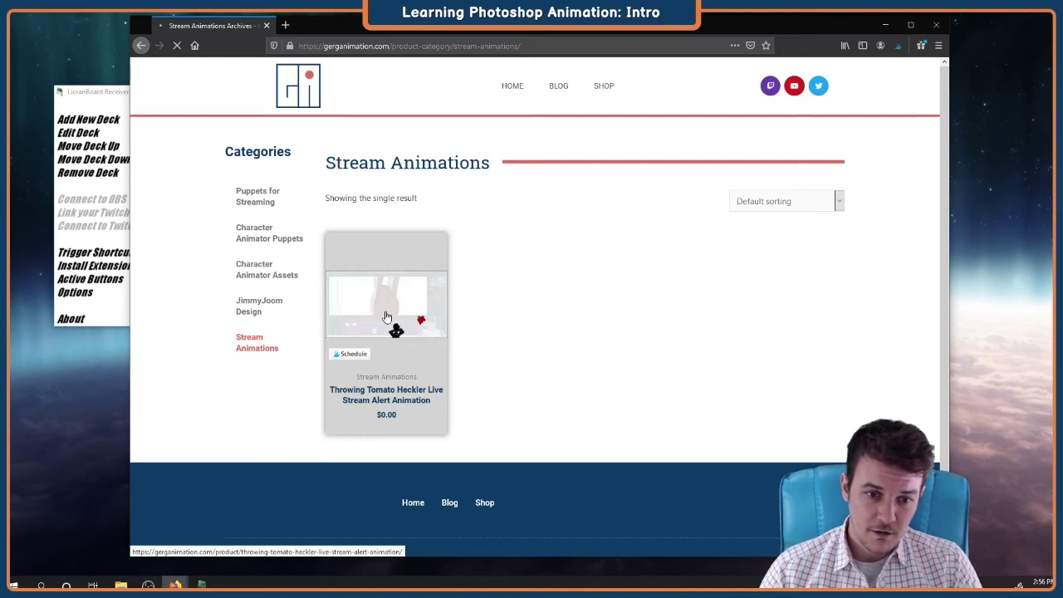
{"action": "left_click", "coordinate": [388, 318]}
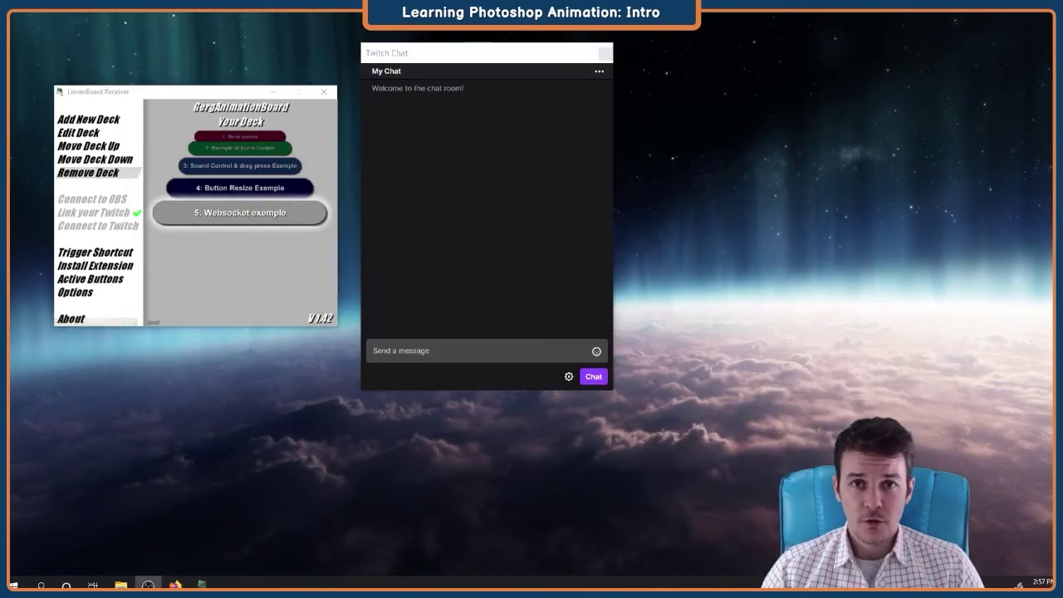
Step: Place OBS on the right and Twitch chat at the lower left
{"action": "key", "text": "alt+Tab"}
{"action": "left_click_drag", "start_coordinate": [10, 37], "coordinate": [793, 139]}
{"action": "left_click_drag", "start_coordinate": [525, 58], "coordinate": [271, 231]}
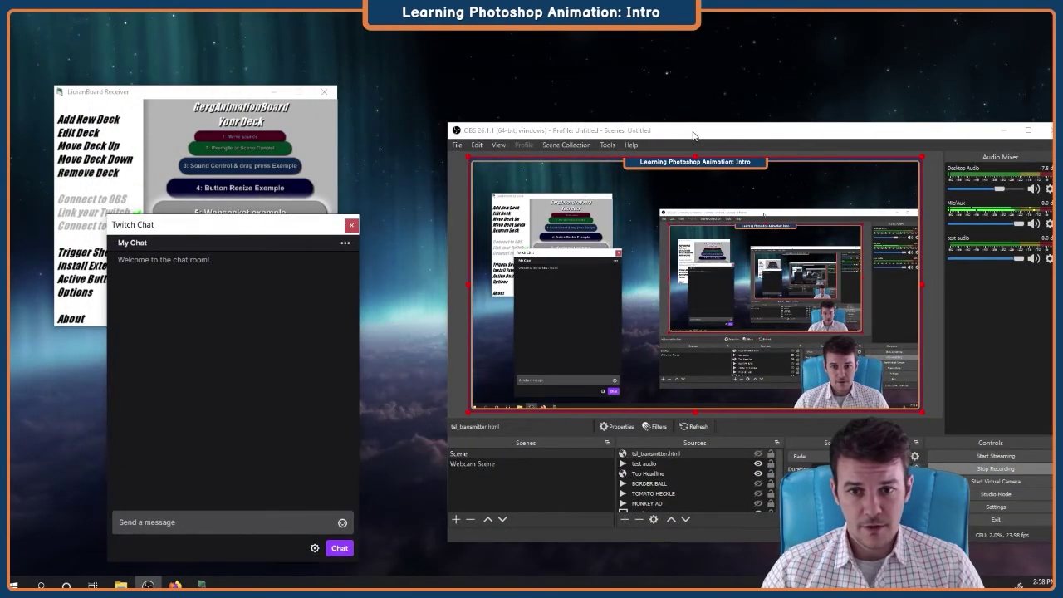
{"action": "left_click_drag", "start_coordinate": [696, 135], "coordinate": [674, 84]}
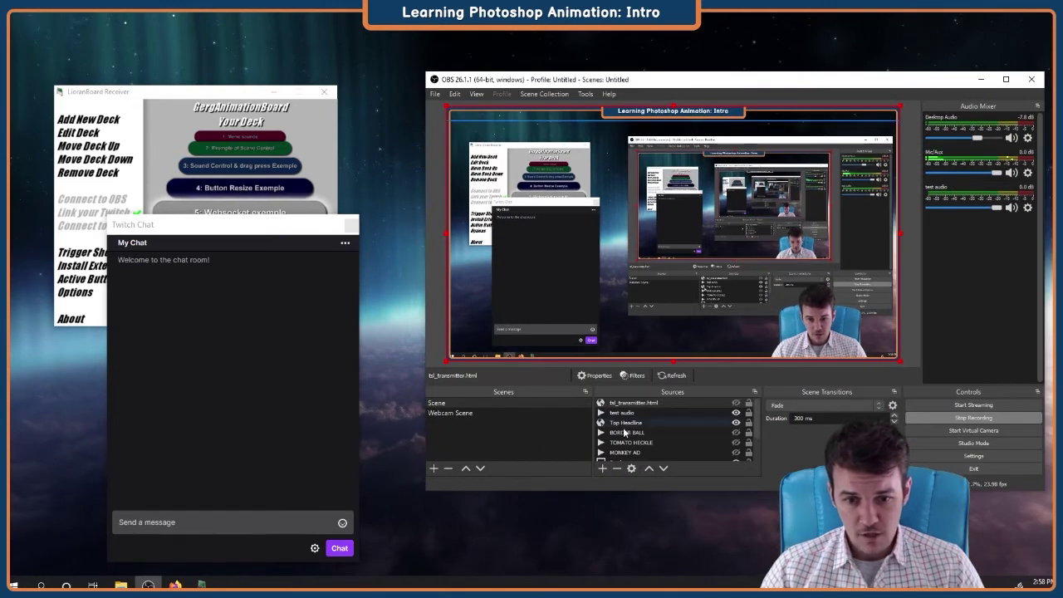
Step: Add a Media Source named 'Tomato Test' in OBS
{"action": "left_click", "coordinate": [603, 470]}
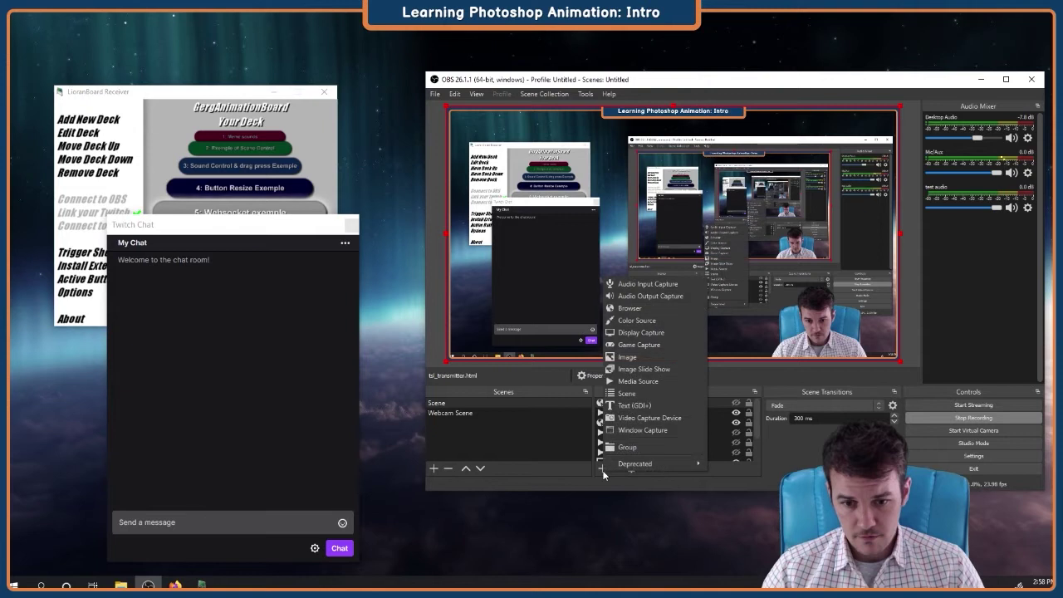
{"action": "left_click", "coordinate": [639, 381]}
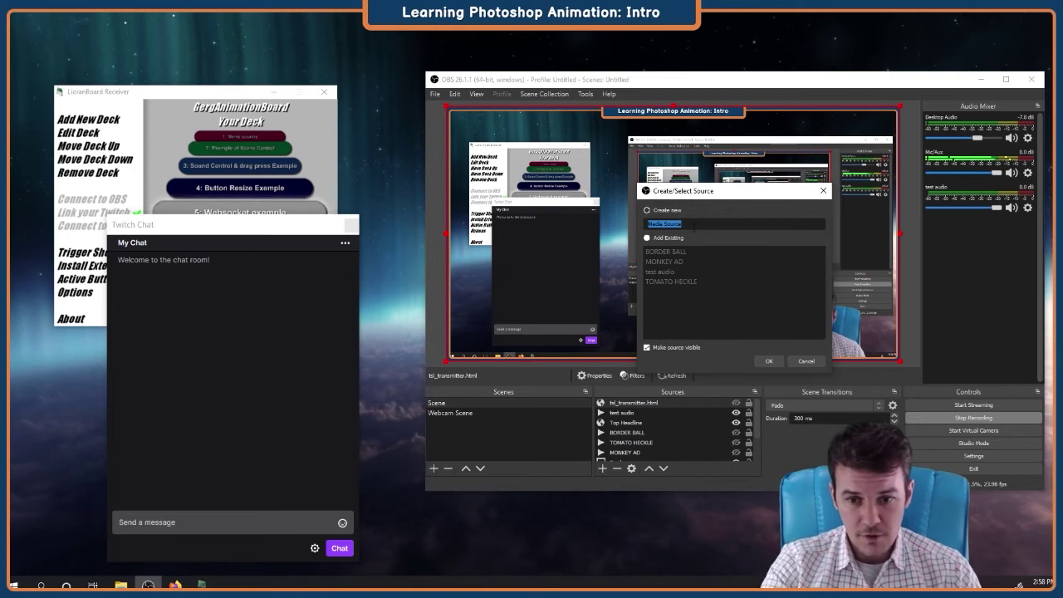
{"action": "type", "text": "Tom"}
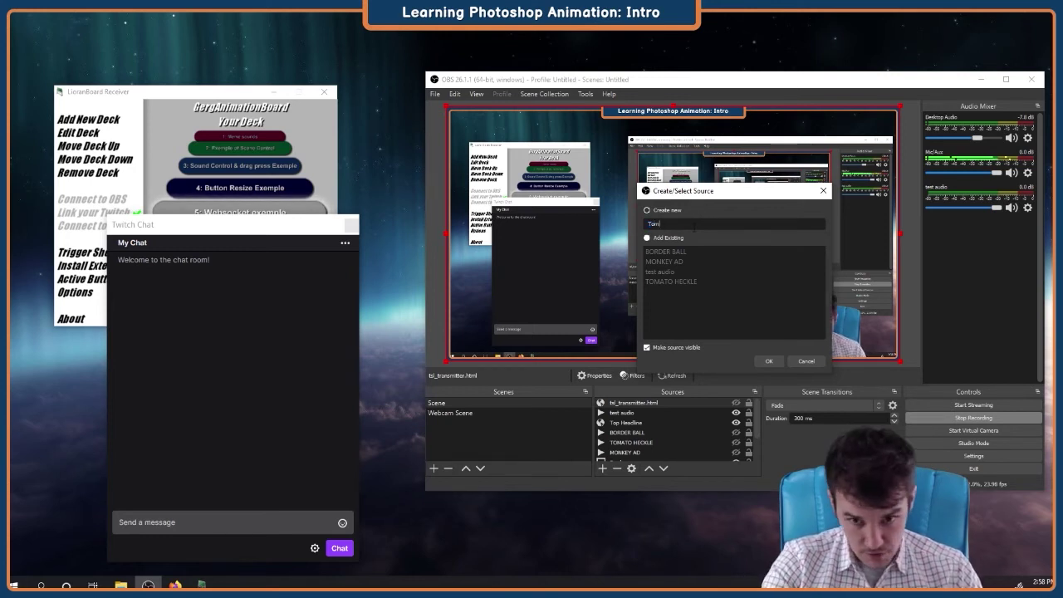
{"action": "type", "text": "ato Test"}
{"action": "key", "text": "Return"}
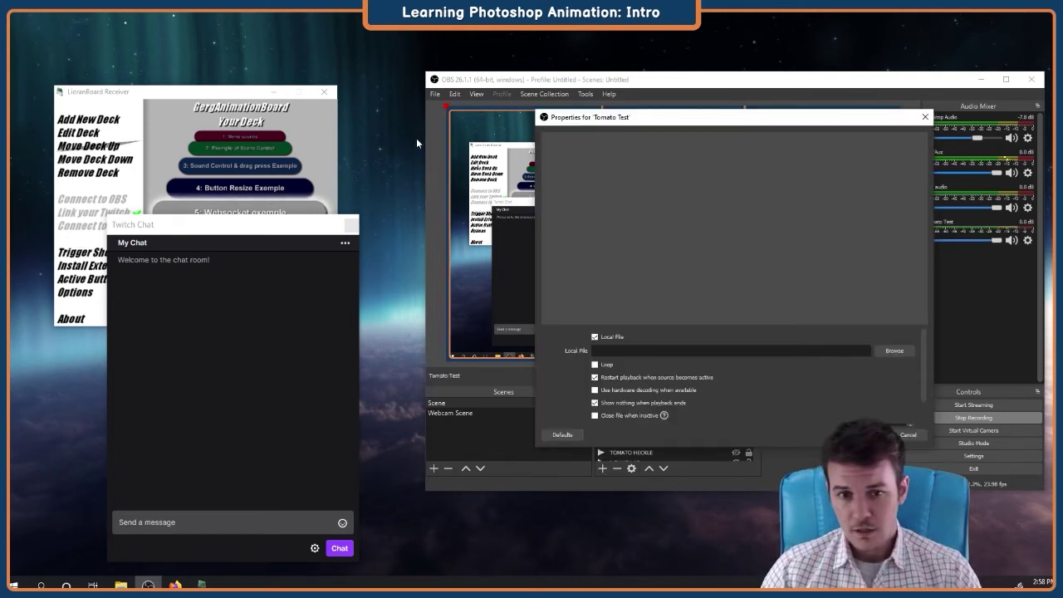
Step: Set Tomato Test's local file to Tomato2 from Downloads > TomatoThrowHeckler-dohoat and apply
{"action": "left_click", "coordinate": [893, 350]}
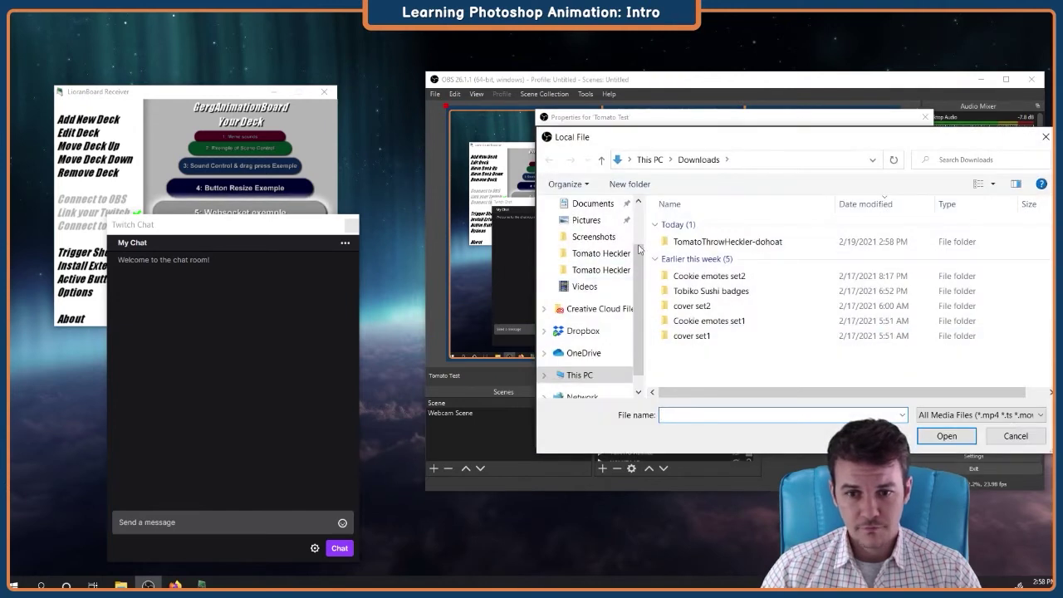
{"action": "scroll", "coordinate": [596, 346], "scroll_direction": "down", "scroll_amount": 1}
{"action": "scroll", "coordinate": [594, 348], "scroll_direction": "up", "scroll_amount": 1}
{"action": "left_click", "coordinate": [752, 243]}
{"action": "double_click", "coordinate": [753, 250]}
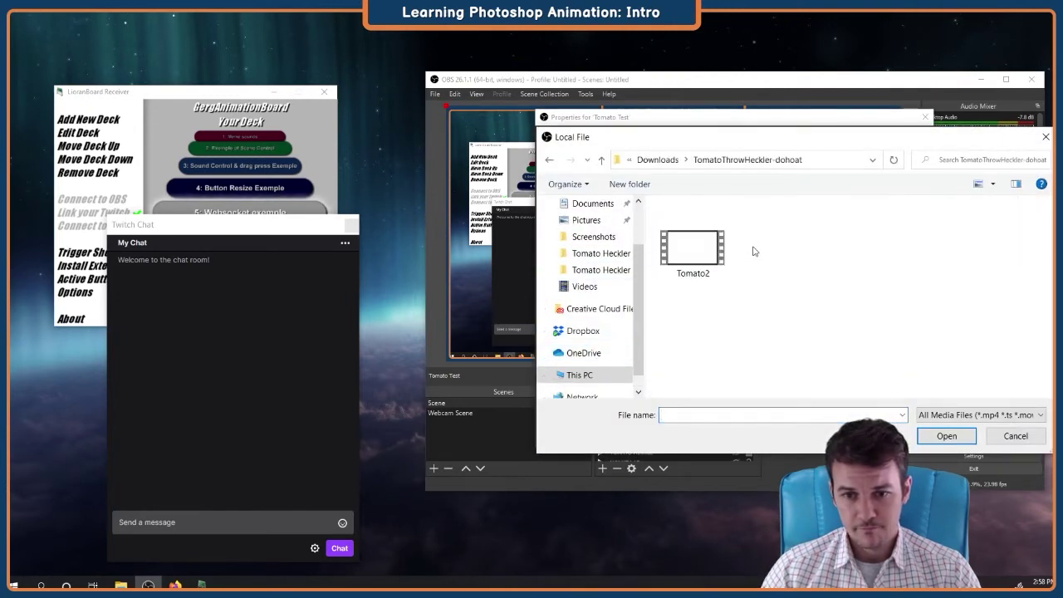
{"action": "double_click", "coordinate": [710, 248]}
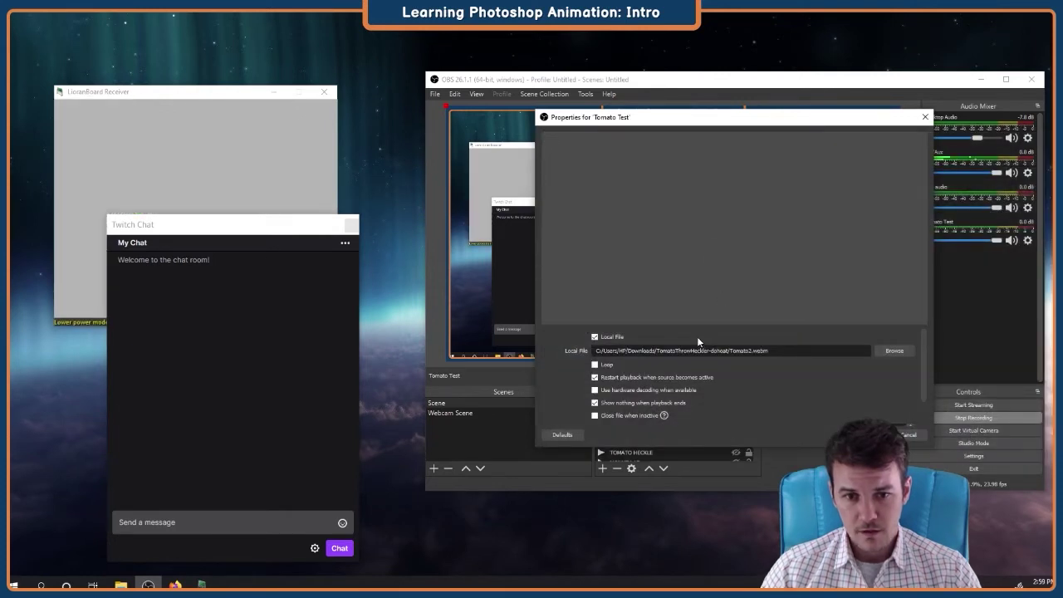
{"action": "left_click", "coordinate": [864, 434]}
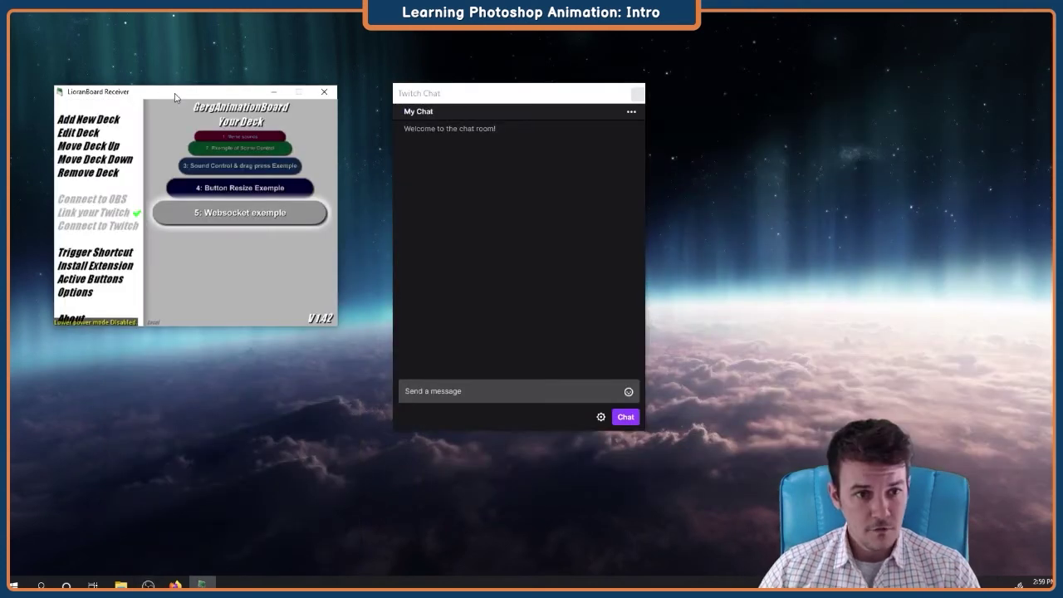
{"action": "left_click_drag", "start_coordinate": [161, 94], "coordinate": [199, 126]}
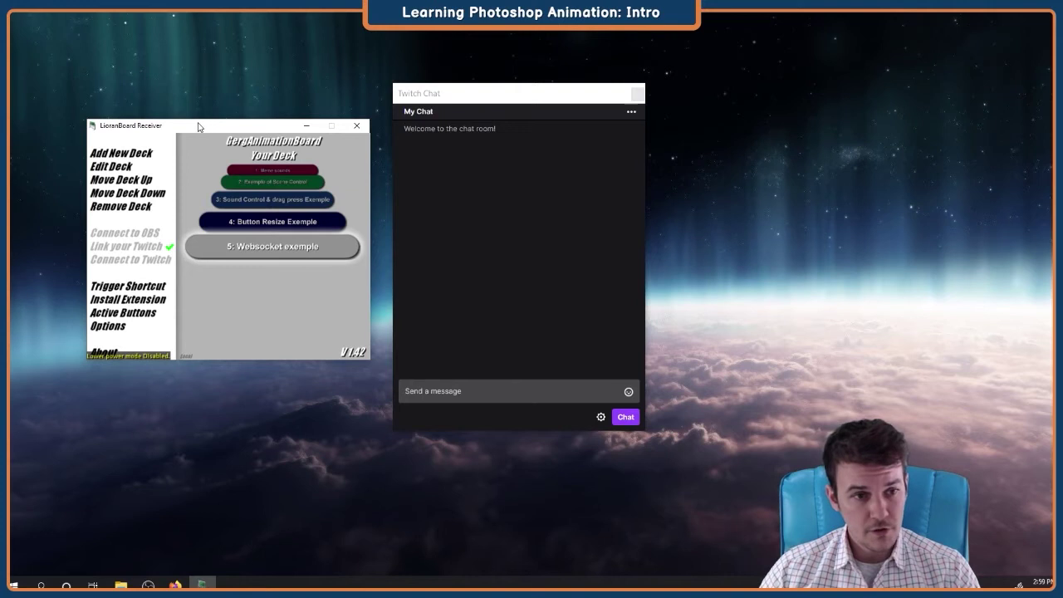
Step: Add New Deck 6, rename it 'Test Deck', and make its top-left cell an Un/Hide Source button
{"action": "left_click", "coordinate": [128, 154]}
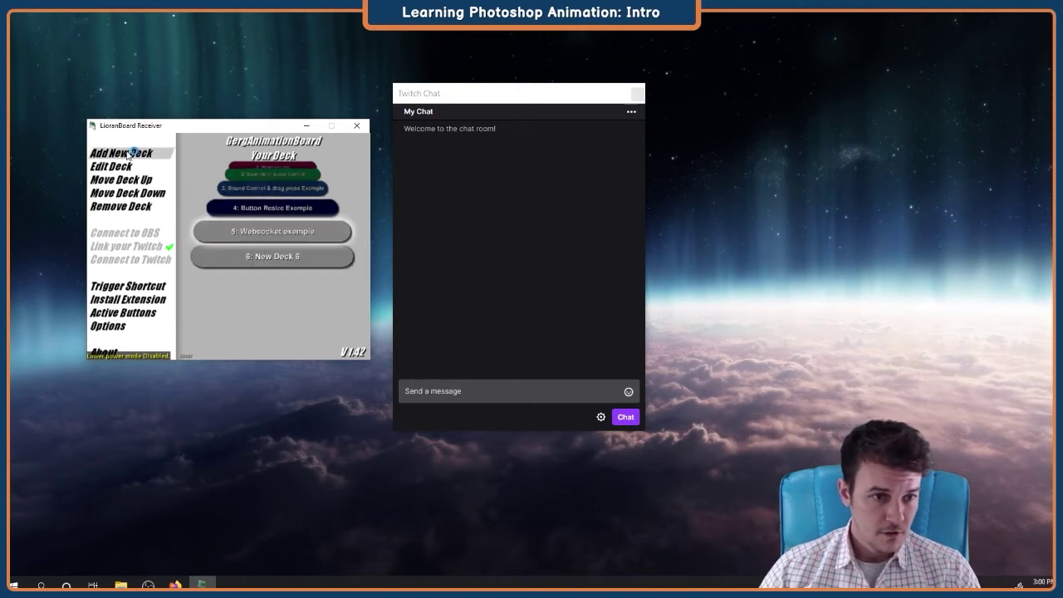
{"action": "left_click", "coordinate": [291, 249]}
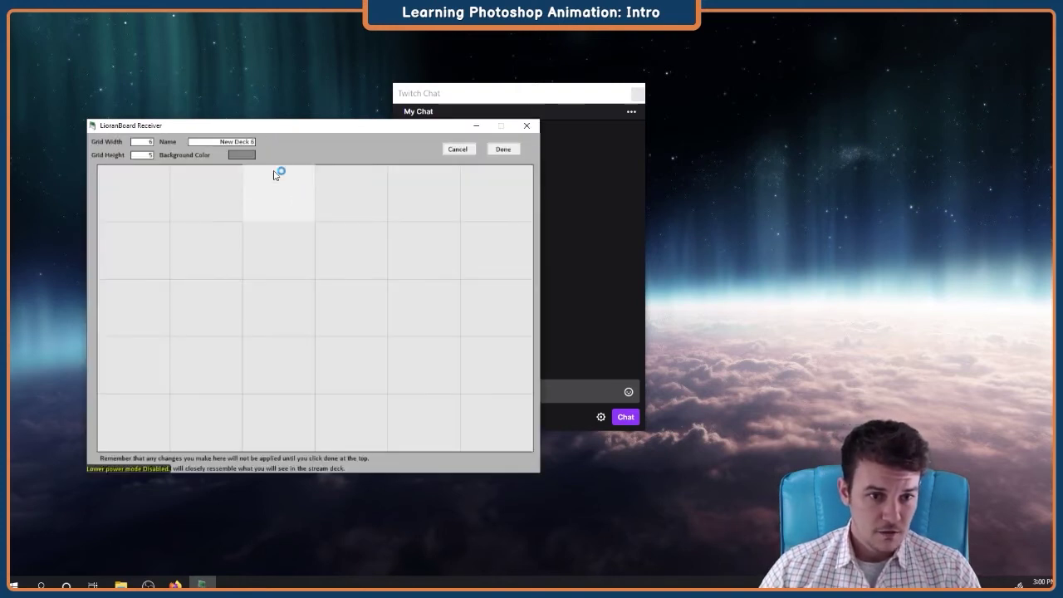
{"action": "double_click", "coordinate": [257, 145]}
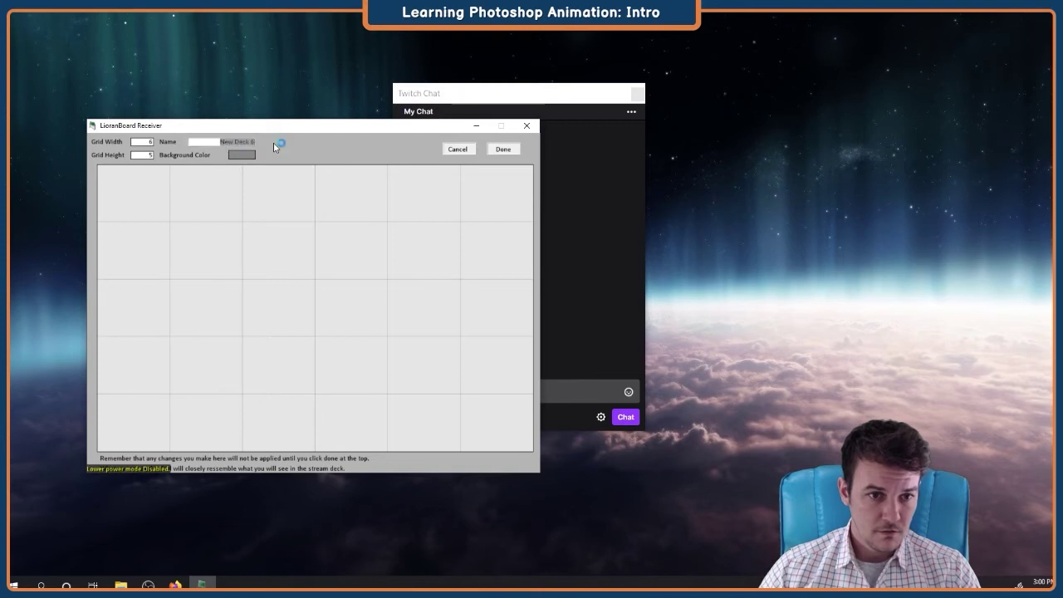
{"action": "type", "text": "Test"}
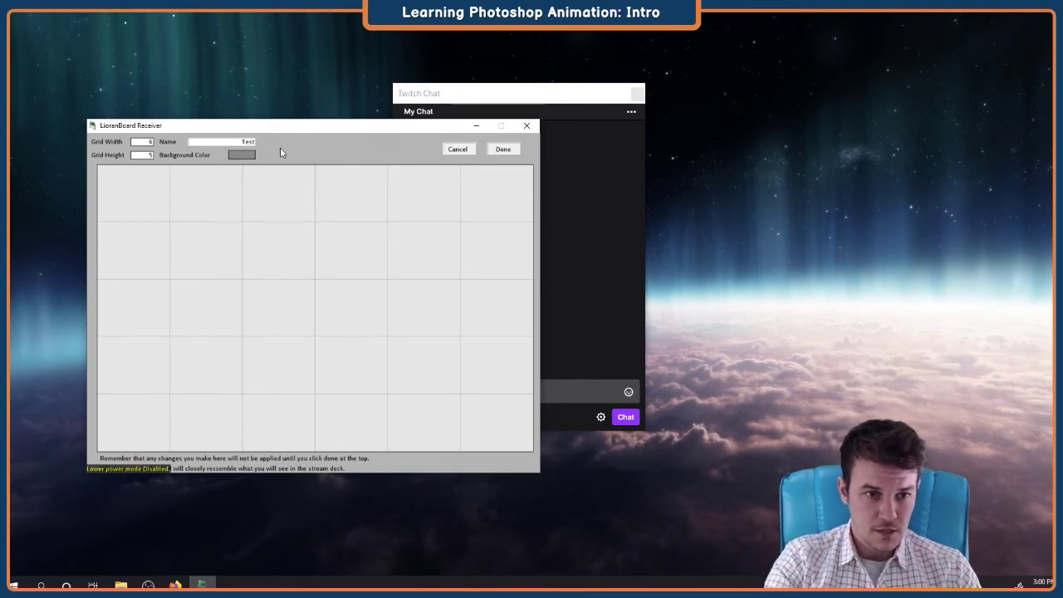
{"action": "type", "text": " Deck"}
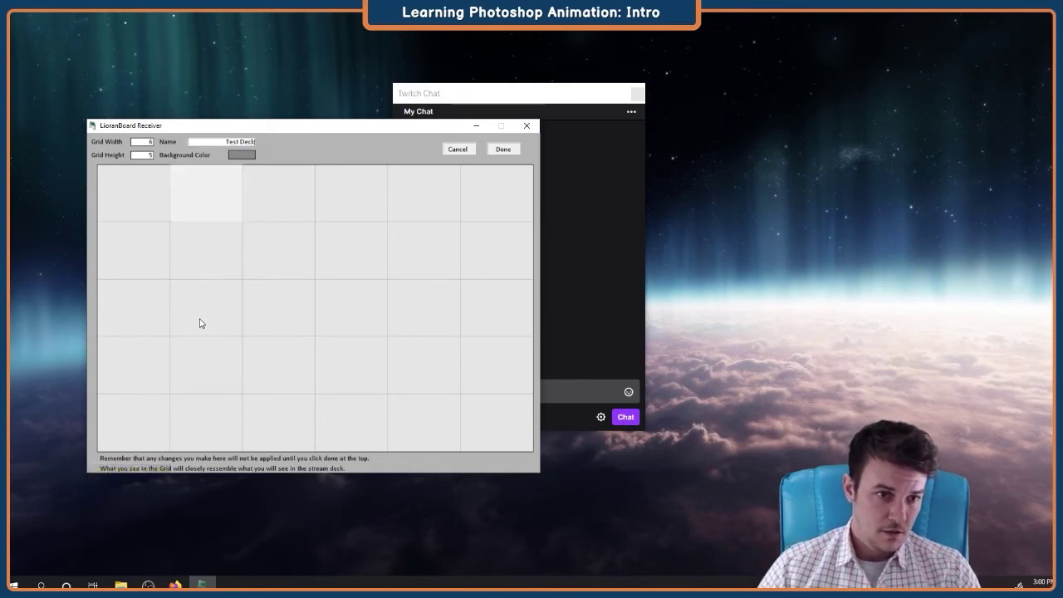
{"action": "right_click", "coordinate": [133, 208]}
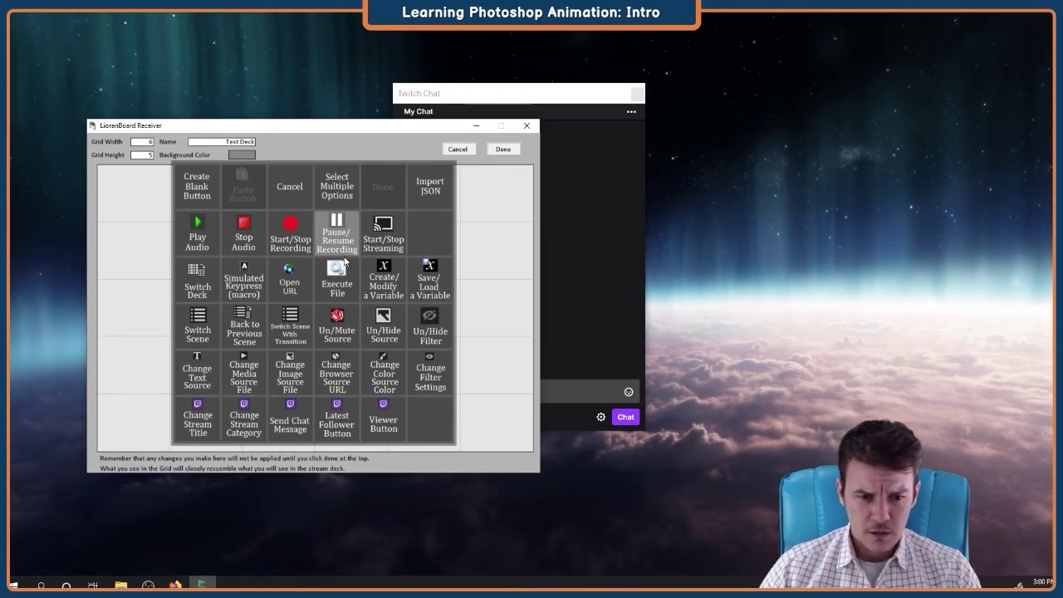
{"action": "left_click", "coordinate": [384, 325]}
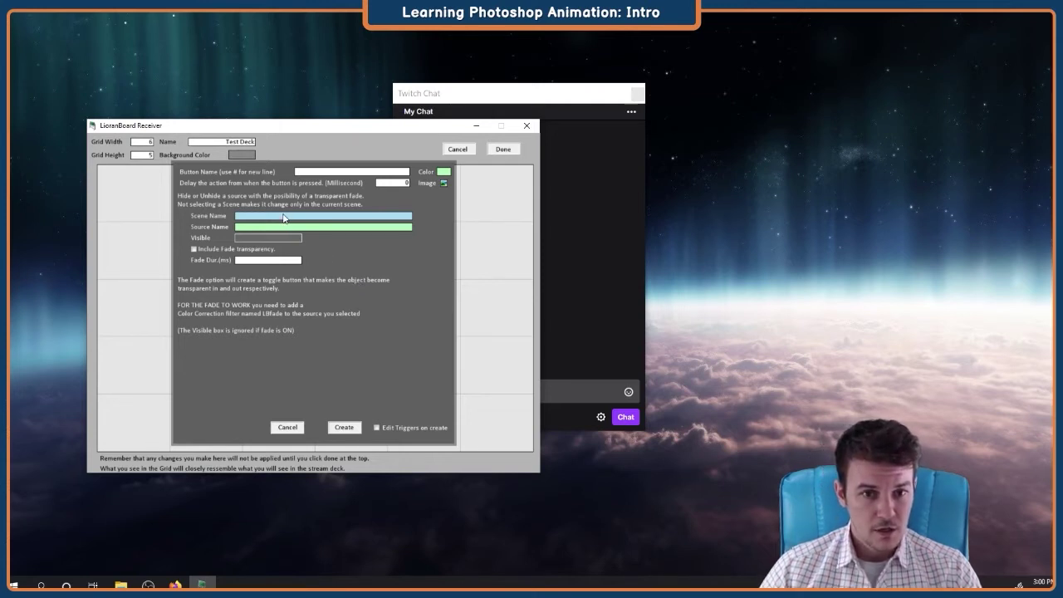
Step: Create the green 'Tomato' button: scene Scene, source Tomato Test, visibility Toggle
{"action": "left_click", "coordinate": [319, 172]}
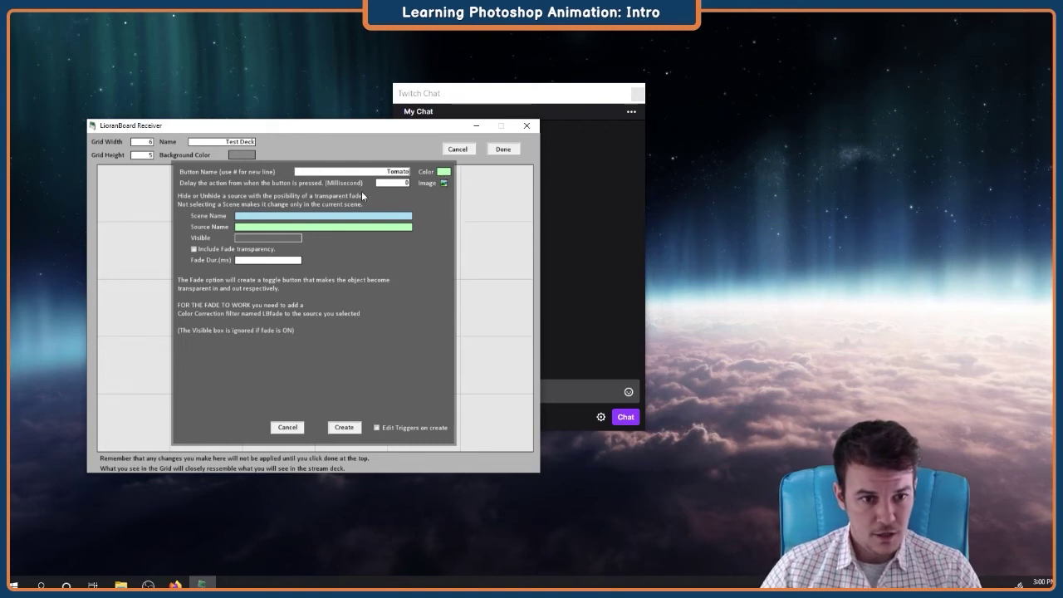
{"action": "left_click", "coordinate": [286, 218]}
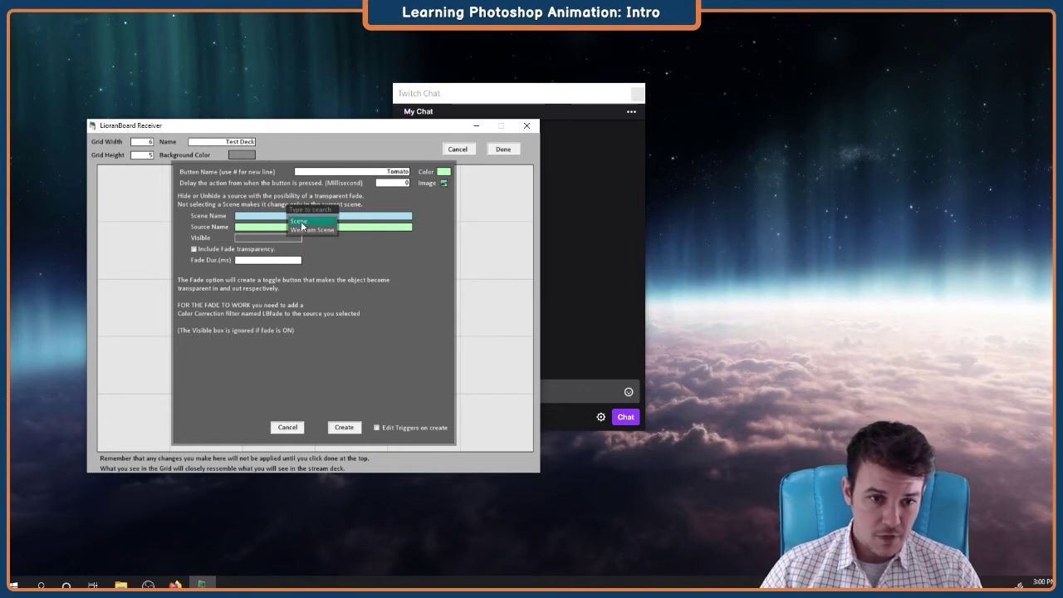
{"action": "left_click", "coordinate": [302, 222]}
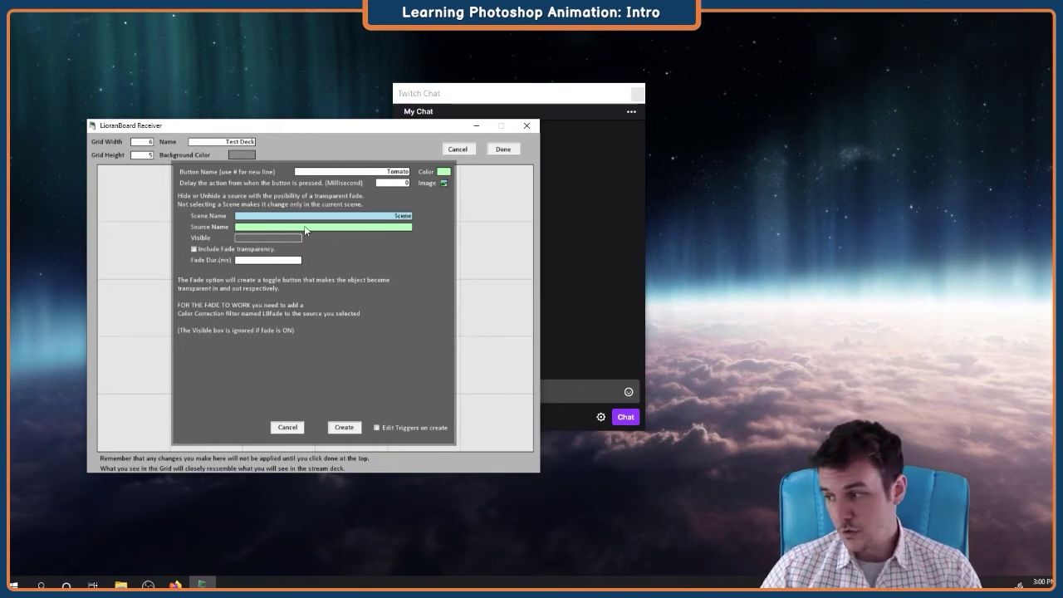
{"action": "left_click", "coordinate": [305, 229]}
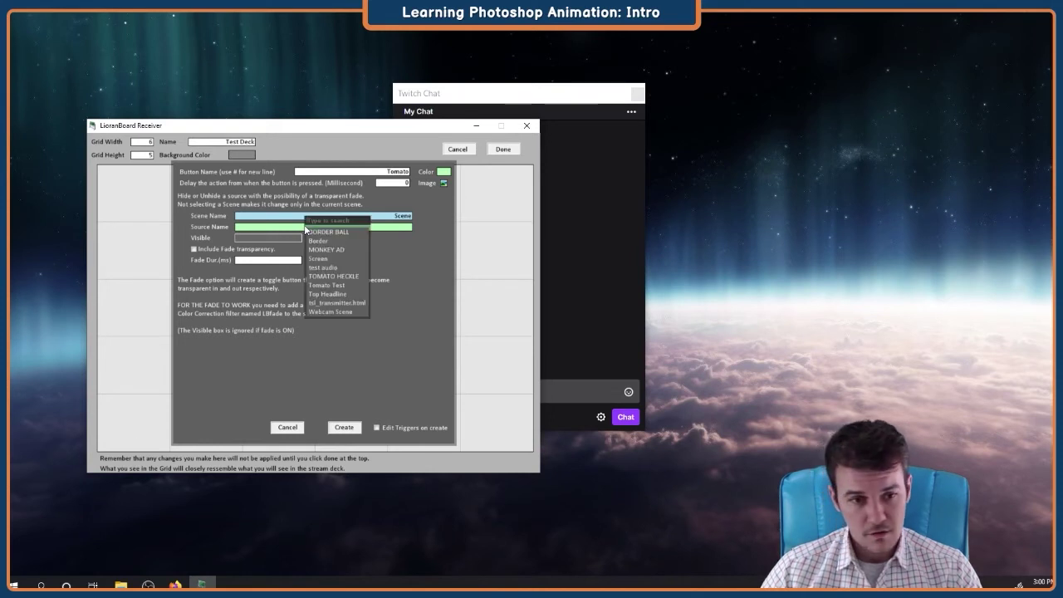
{"action": "left_click", "coordinate": [345, 287]}
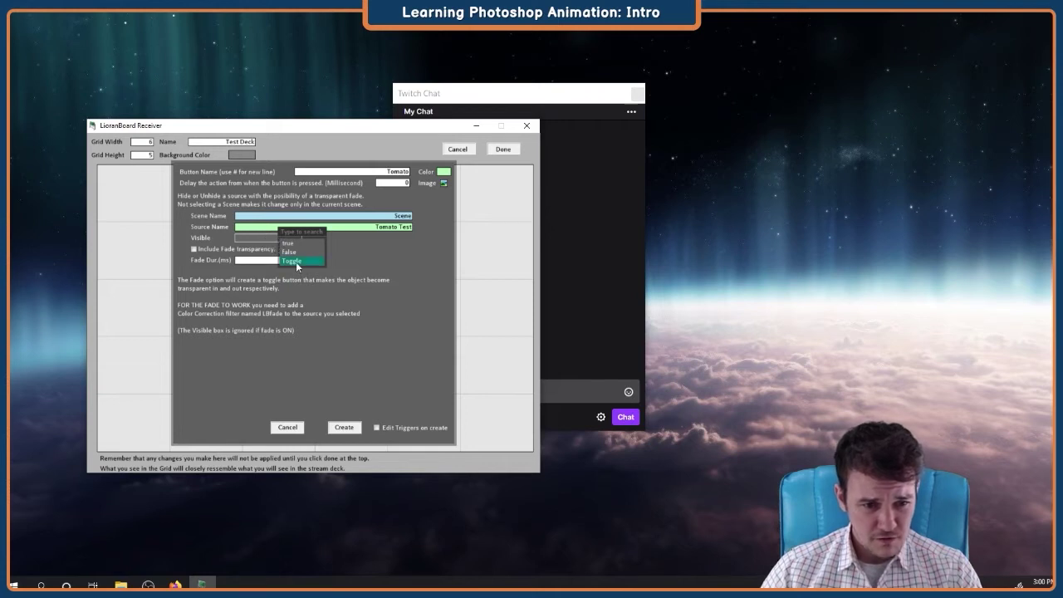
{"action": "left_click", "coordinate": [296, 262]}
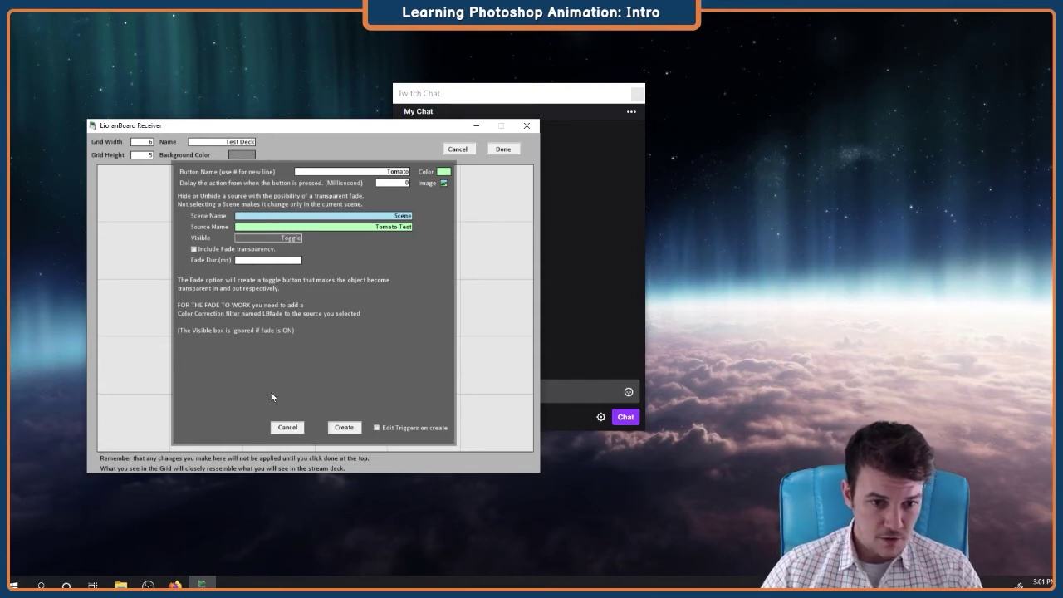
{"action": "left_click", "coordinate": [345, 428]}
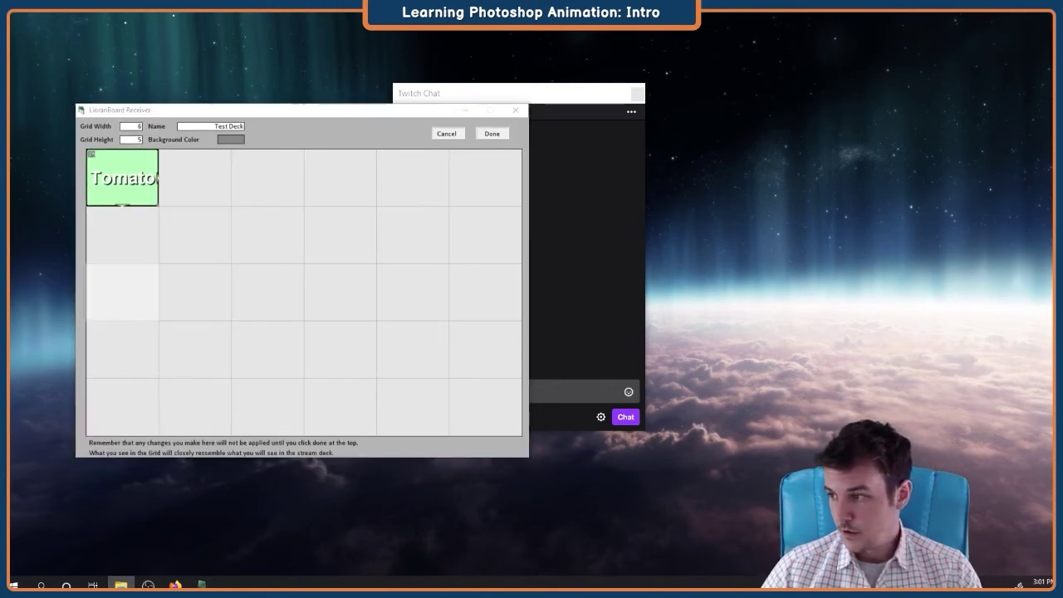
Step: Browse File Explorer to Documents > GergAnimation > lioranboard > LioranBoard Stream deck(PC)
{"action": "key", "text": "super+e"}
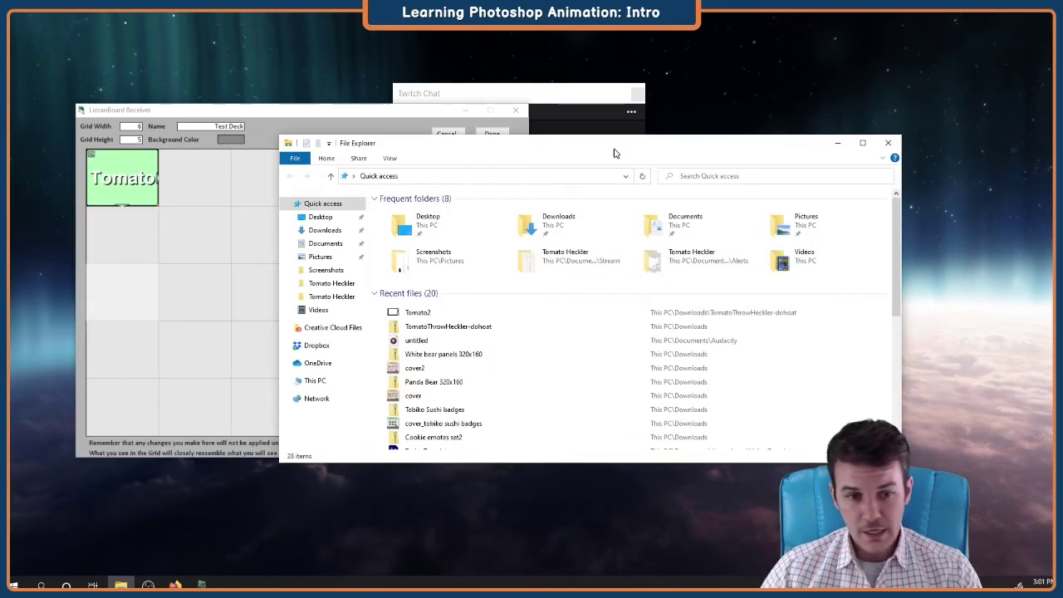
{"action": "left_click", "coordinate": [350, 268]}
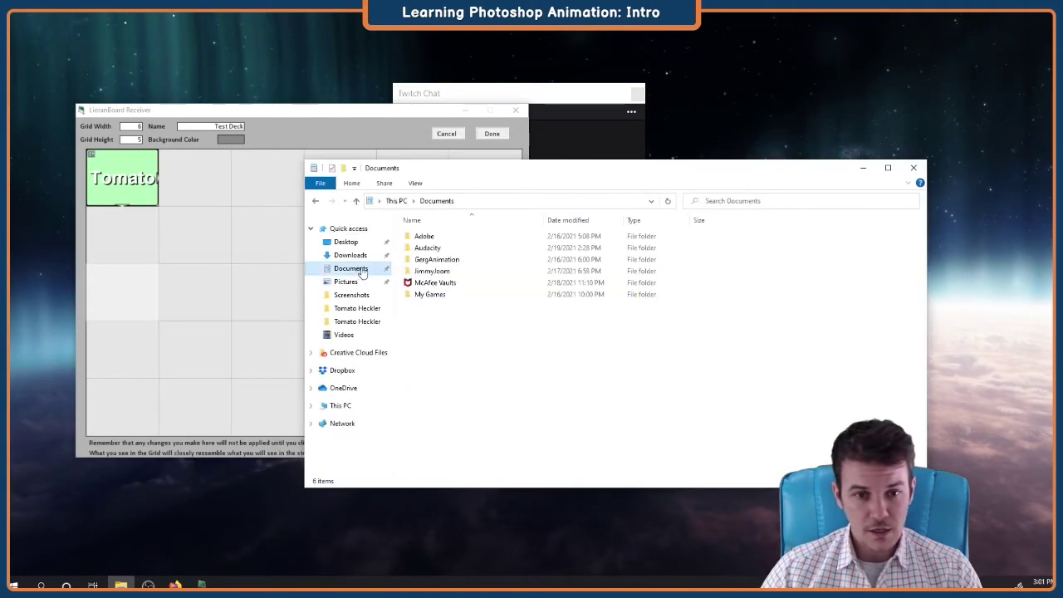
{"action": "double_click", "coordinate": [441, 260]}
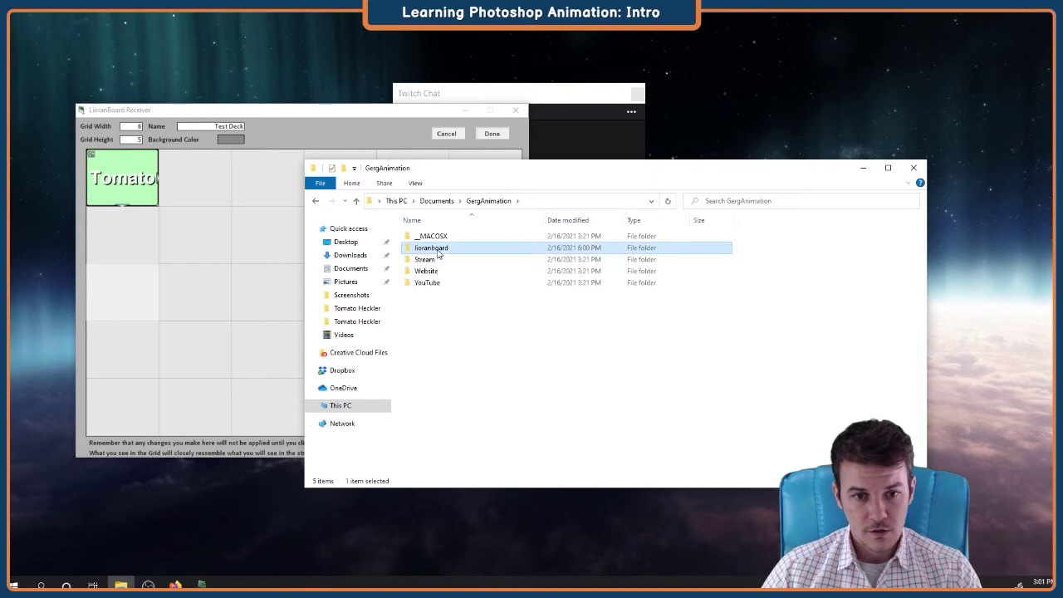
{"action": "double_click", "coordinate": [440, 247]}
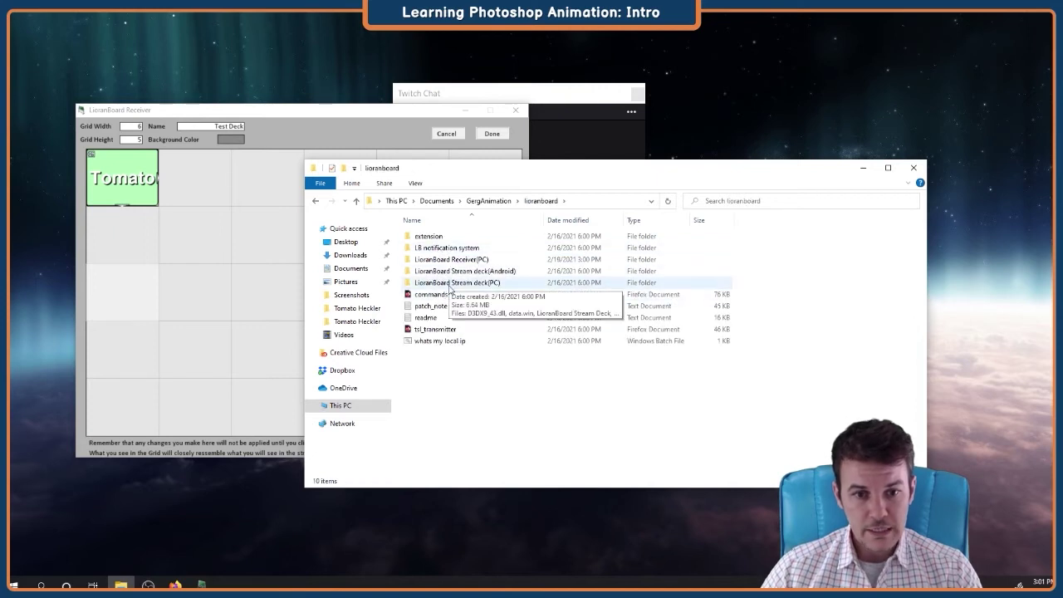
{"action": "double_click", "coordinate": [449, 286]}
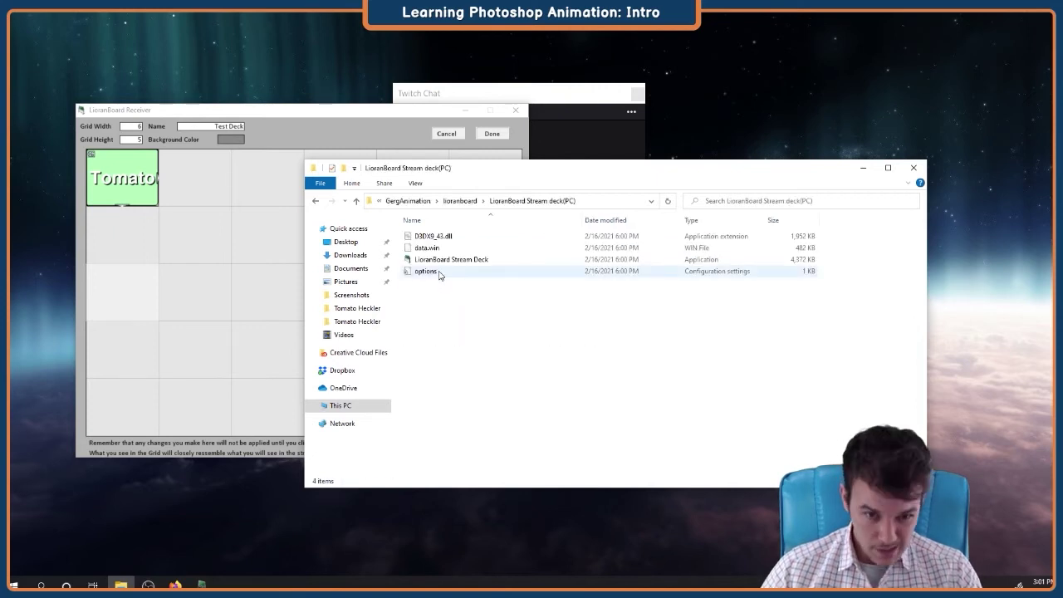
{"action": "key", "text": "ctrl+w"}
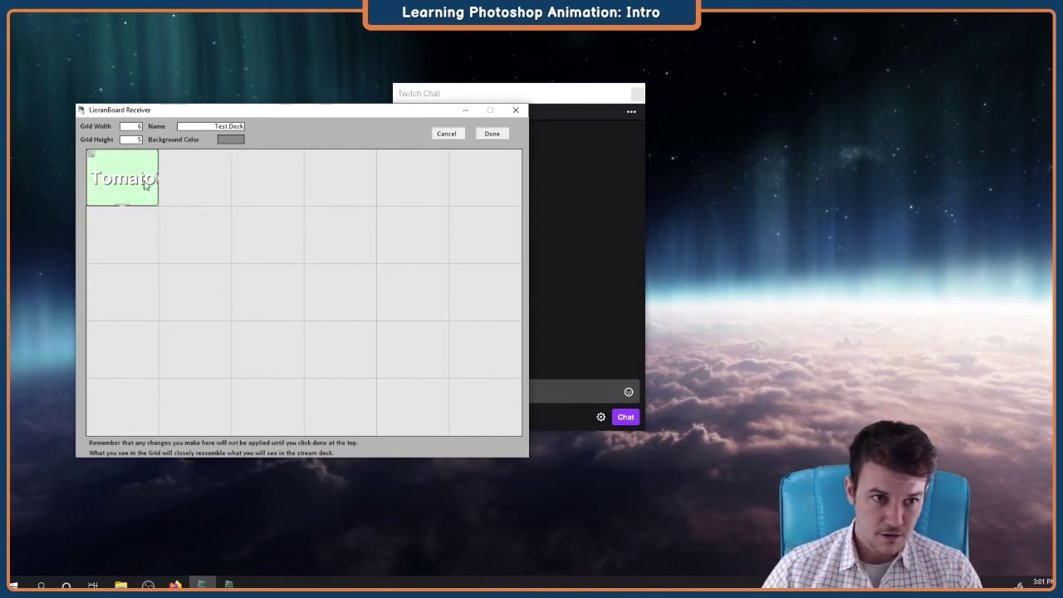
Step: Save the Test Deck edits and press Tomato in the Stream Deck to test it
{"action": "left_click", "coordinate": [492, 133]}
{"action": "left_click_drag", "start_coordinate": [576, 71], "coordinate": [416, 126]}
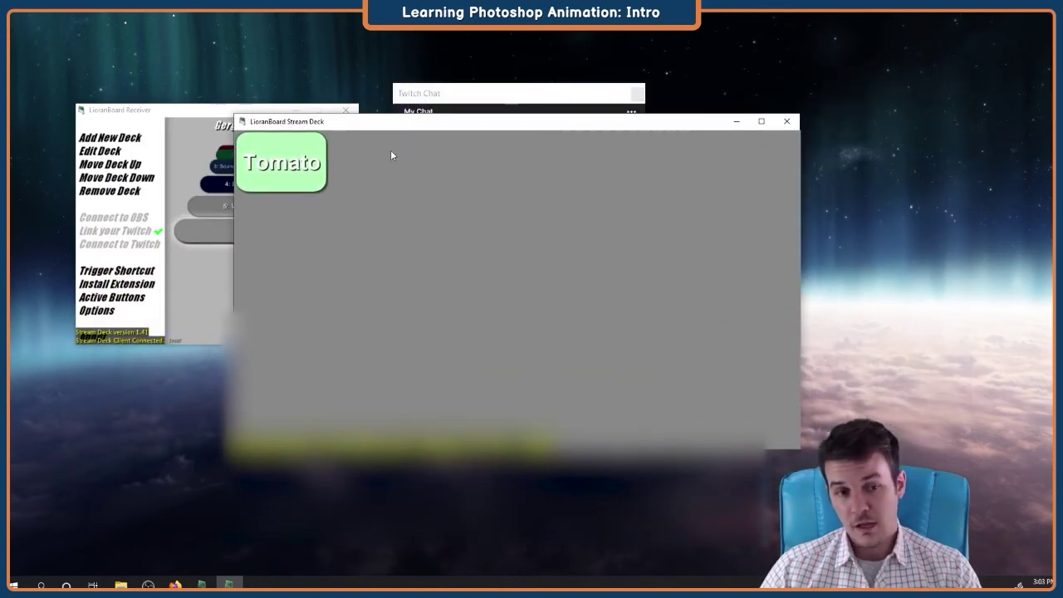
{"action": "left_click", "coordinate": [294, 170]}
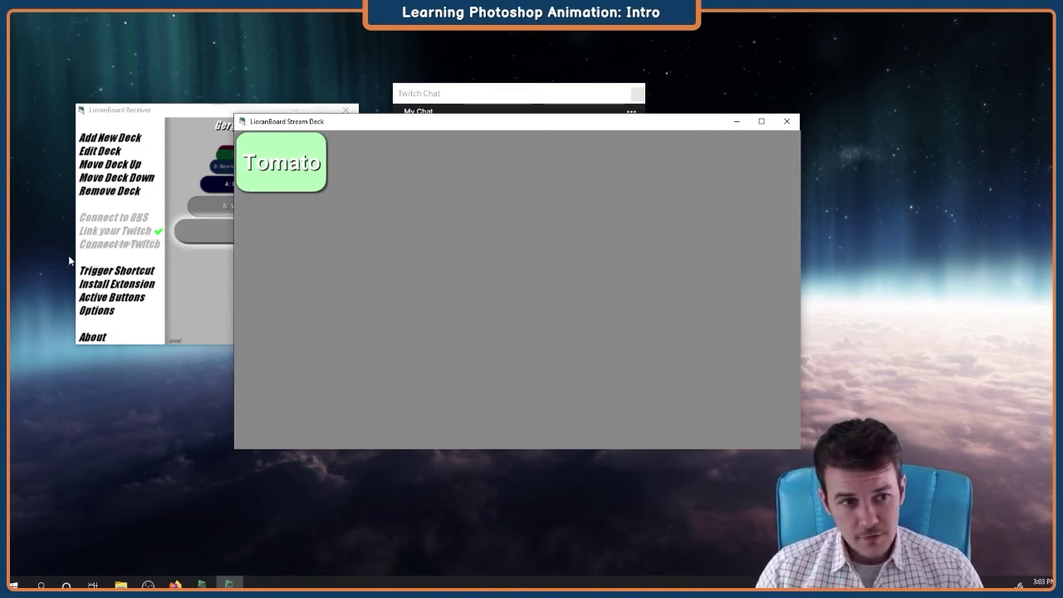
Step: Check the tomato result in OBS, then minimize OBS and return to the Receiver deck list
{"action": "key", "text": "alt+Tab"}
{"action": "left_click_drag", "start_coordinate": [751, 118], "coordinate": [784, 110]}
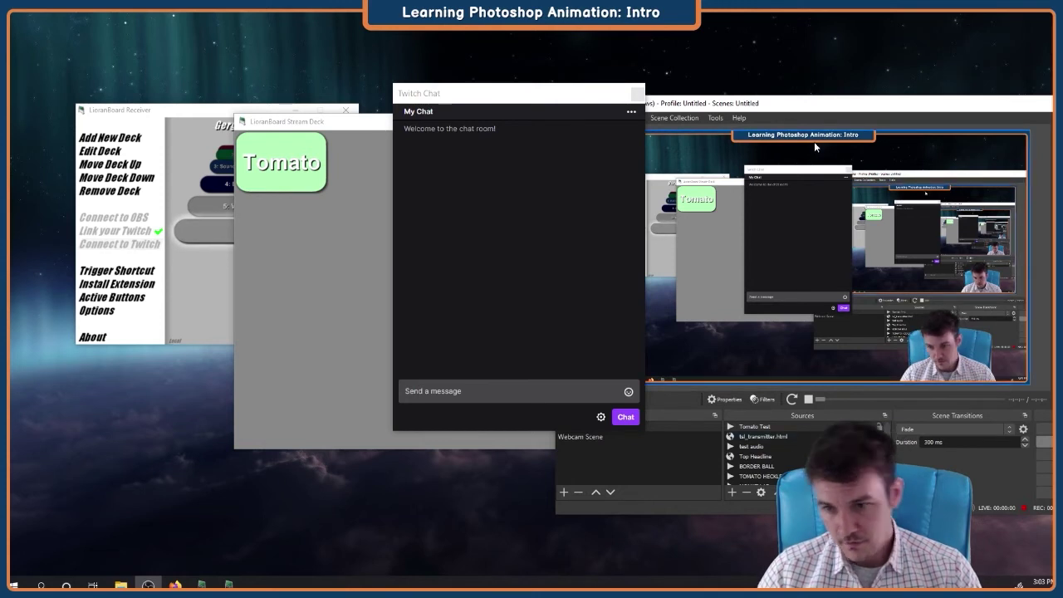
{"action": "left_click_drag", "start_coordinate": [813, 103], "coordinate": [662, 30]}
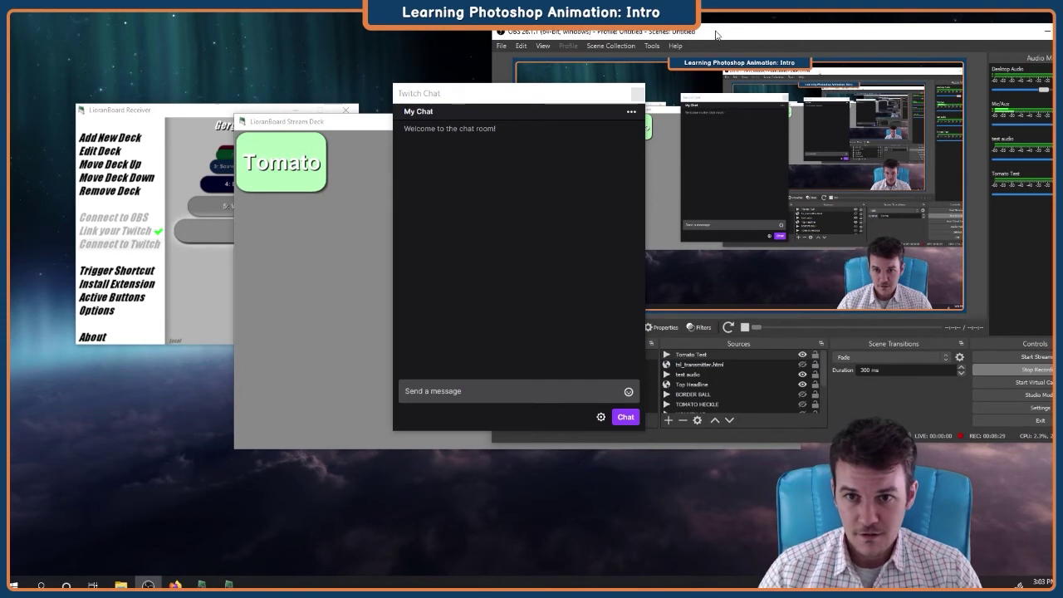
{"action": "key", "text": "super+Down"}
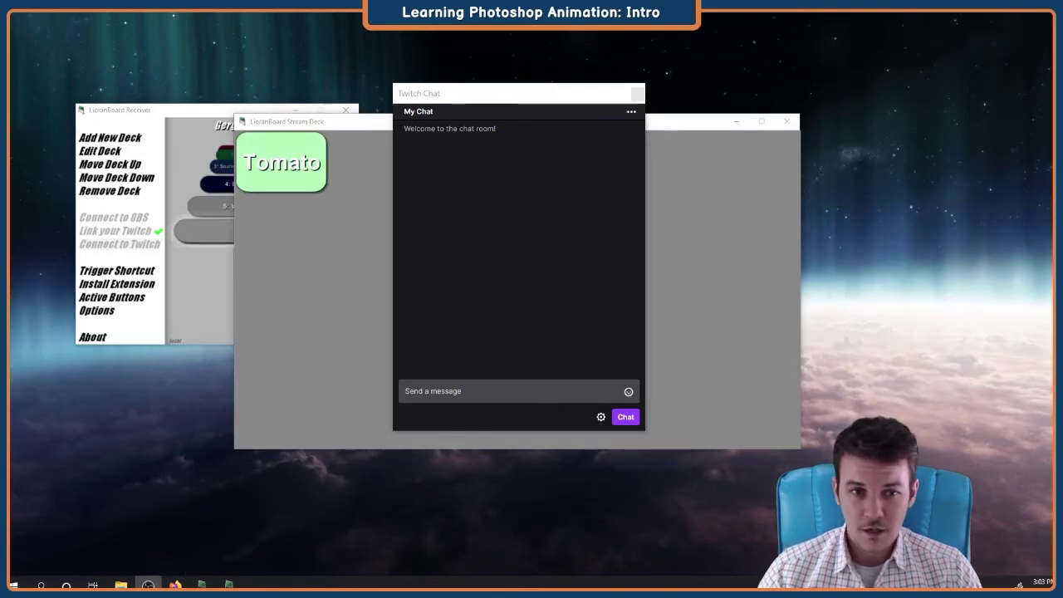
{"action": "left_click", "coordinate": [169, 113]}
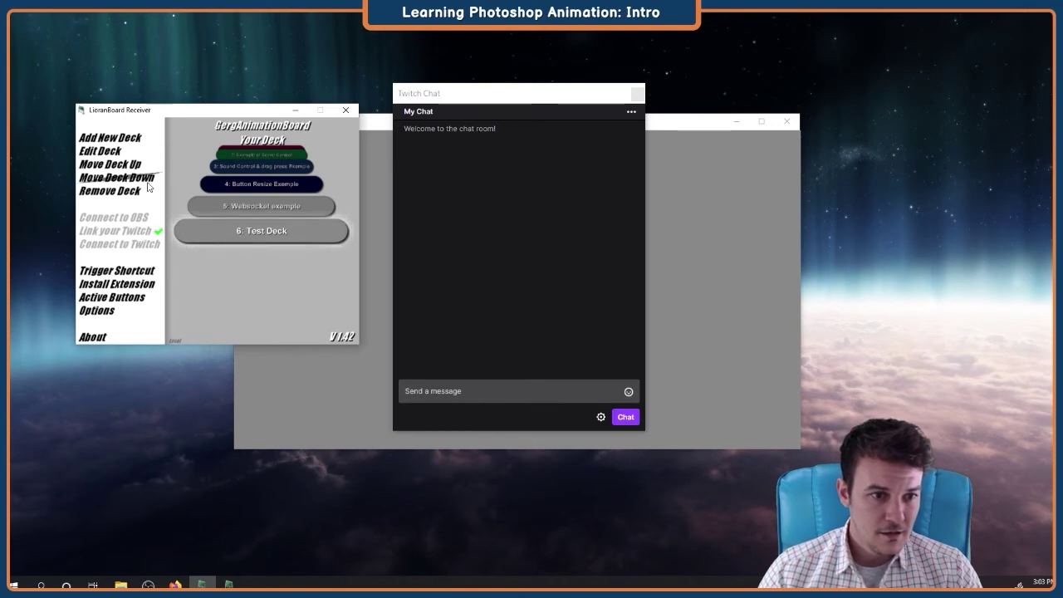
Step: Open the Tomato button's commands in Test Deck and add a second action
{"action": "double_click", "coordinate": [176, 232]}
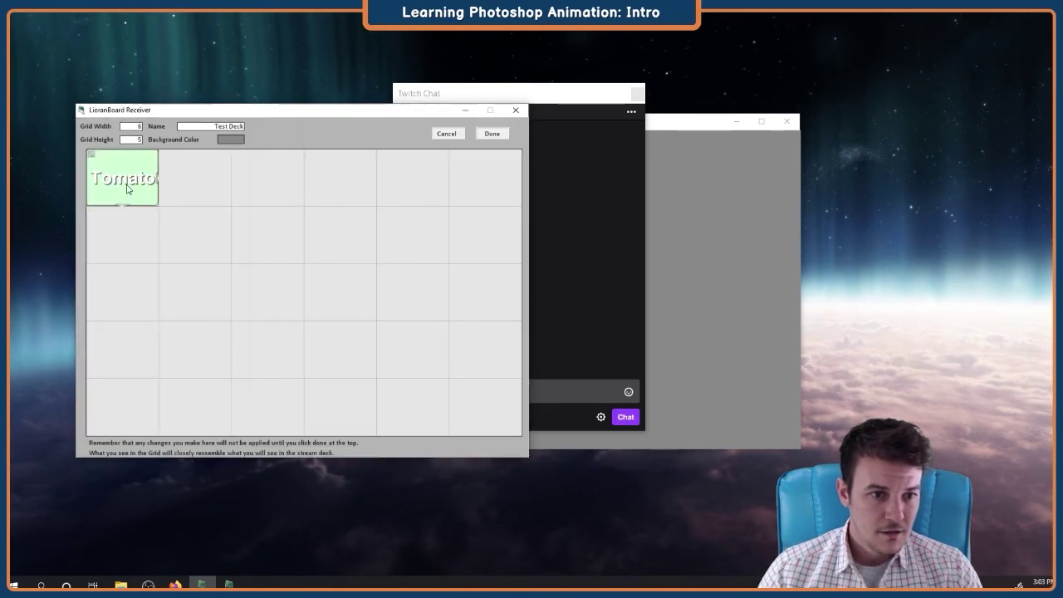
{"action": "right_click", "coordinate": [127, 189]}
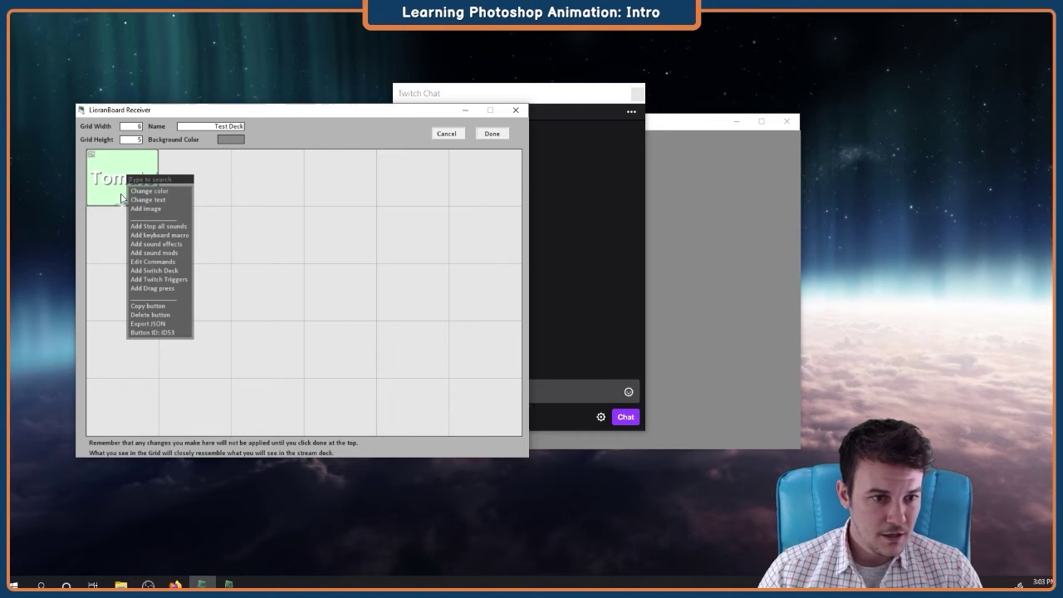
{"action": "left_click", "coordinate": [153, 264]}
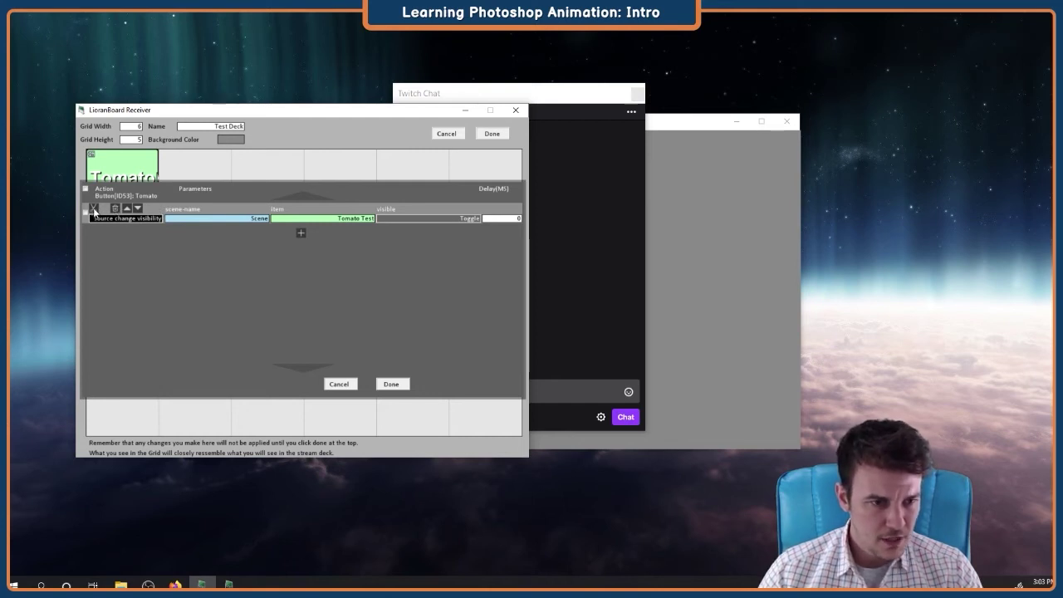
{"action": "left_click", "coordinate": [299, 232]}
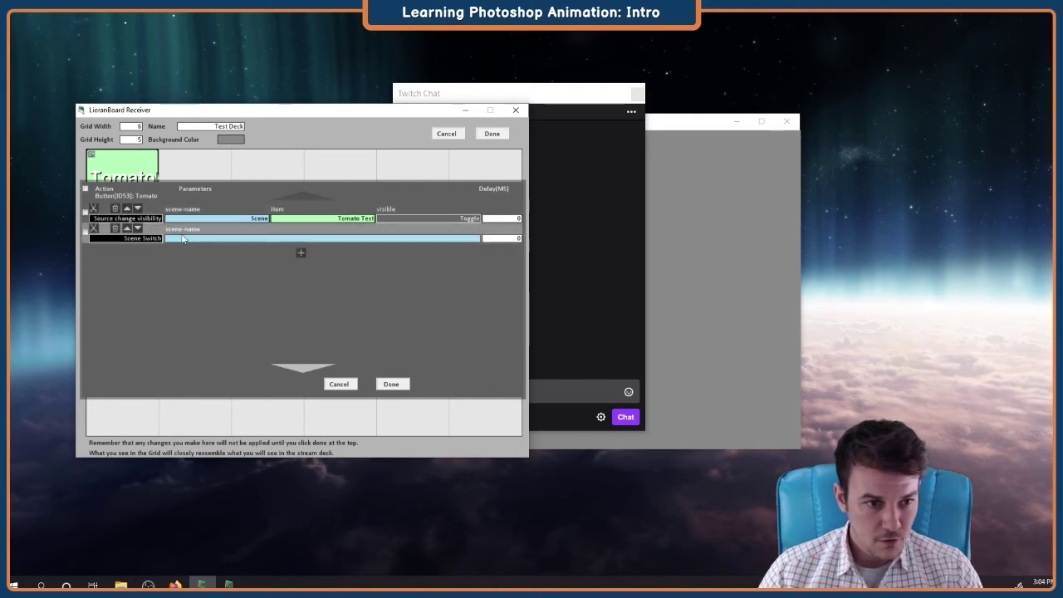
Step: Make it a Source Change Visibility toggling Tomato Test in Scene, delayed 15000 ms
{"action": "left_click", "coordinate": [132, 236]}
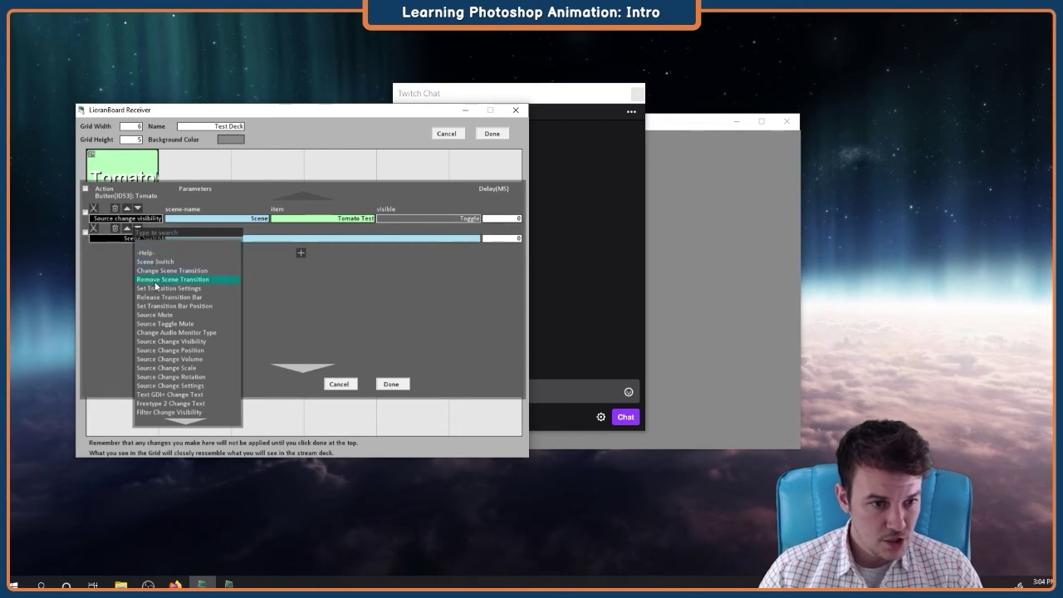
{"action": "left_click", "coordinate": [191, 341]}
{"action": "left_click", "coordinate": [226, 238]}
{"action": "left_click", "coordinate": [241, 249]}
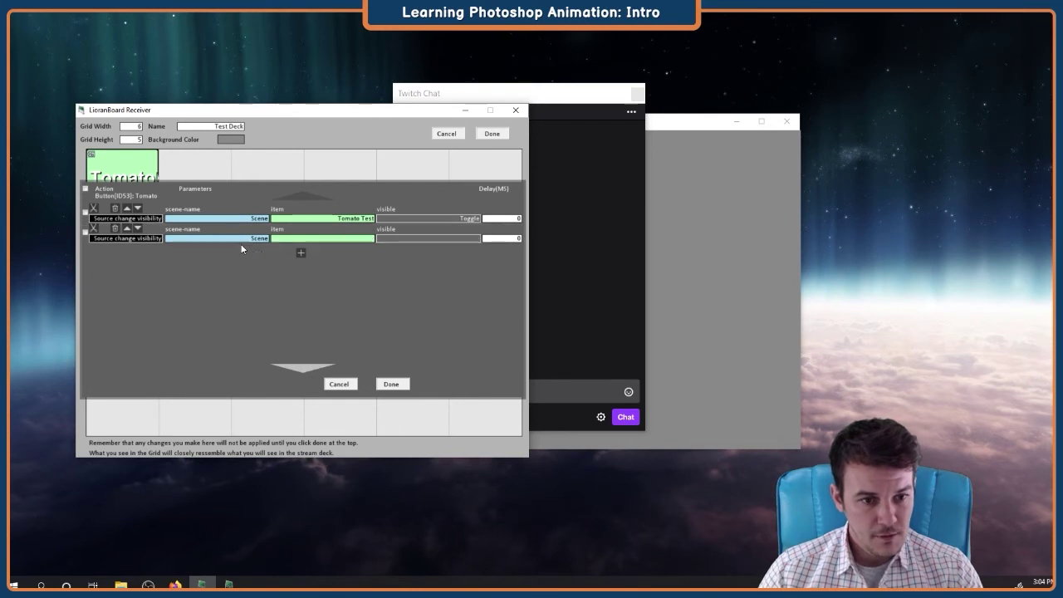
{"action": "left_click", "coordinate": [298, 240]}
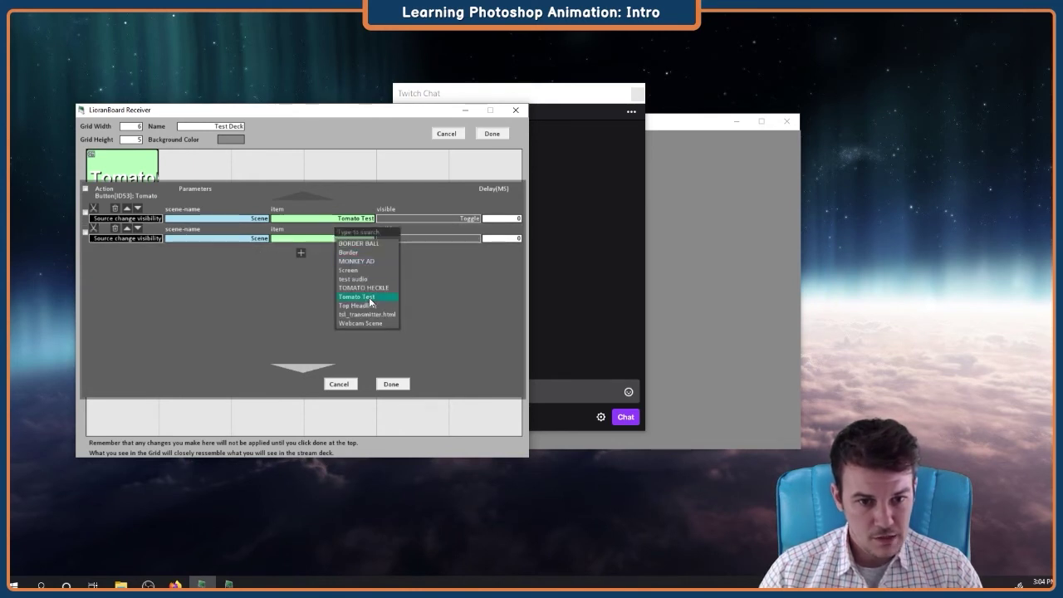
{"action": "left_click", "coordinate": [371, 297]}
{"action": "left_click", "coordinate": [445, 238]}
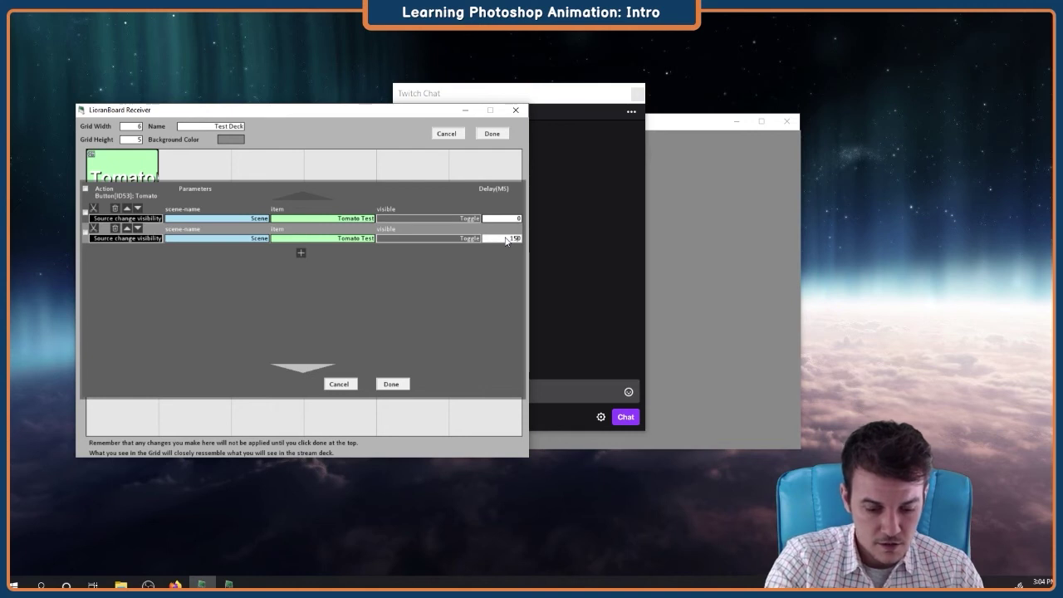
{"action": "left_click", "coordinate": [391, 383]}
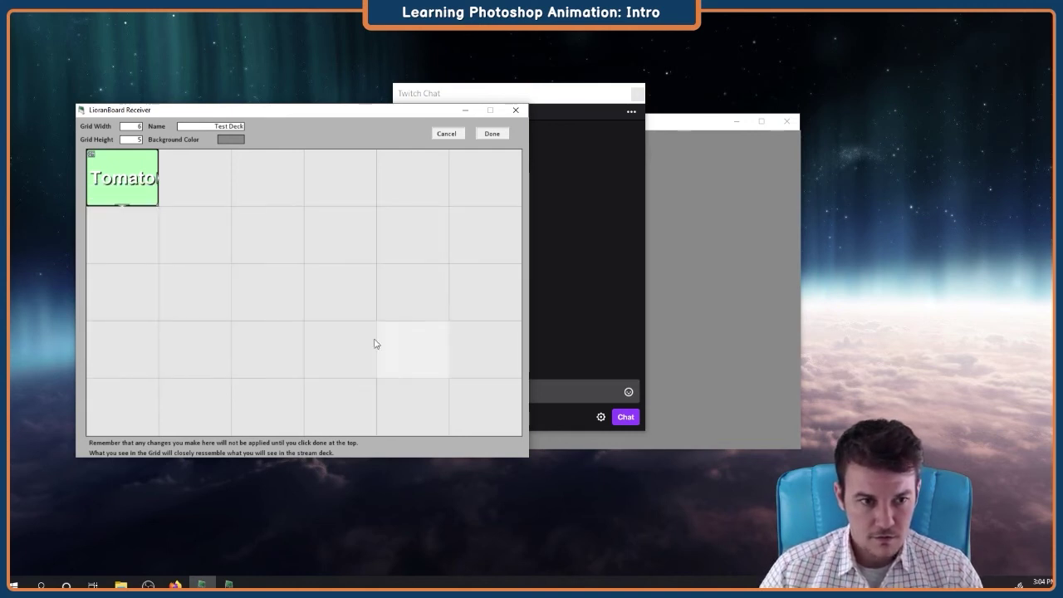
Step: Save the Test Deck edits and open Test Deck in the Stream Deck
{"action": "left_click_drag", "start_coordinate": [315, 109], "coordinate": [317, 115]}
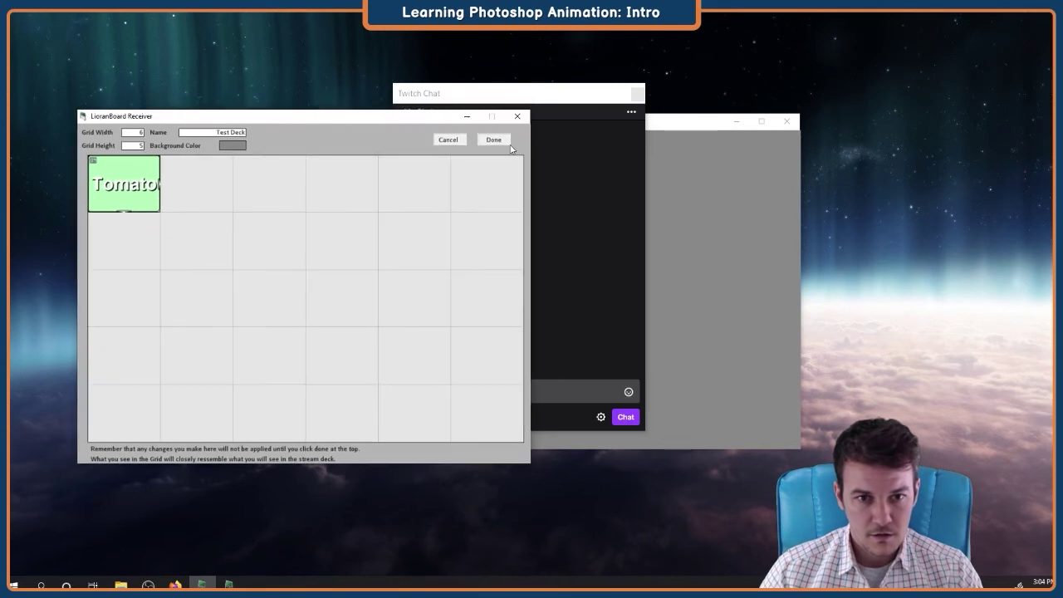
{"action": "left_click", "coordinate": [499, 140]}
{"action": "double_click", "coordinate": [262, 236]}
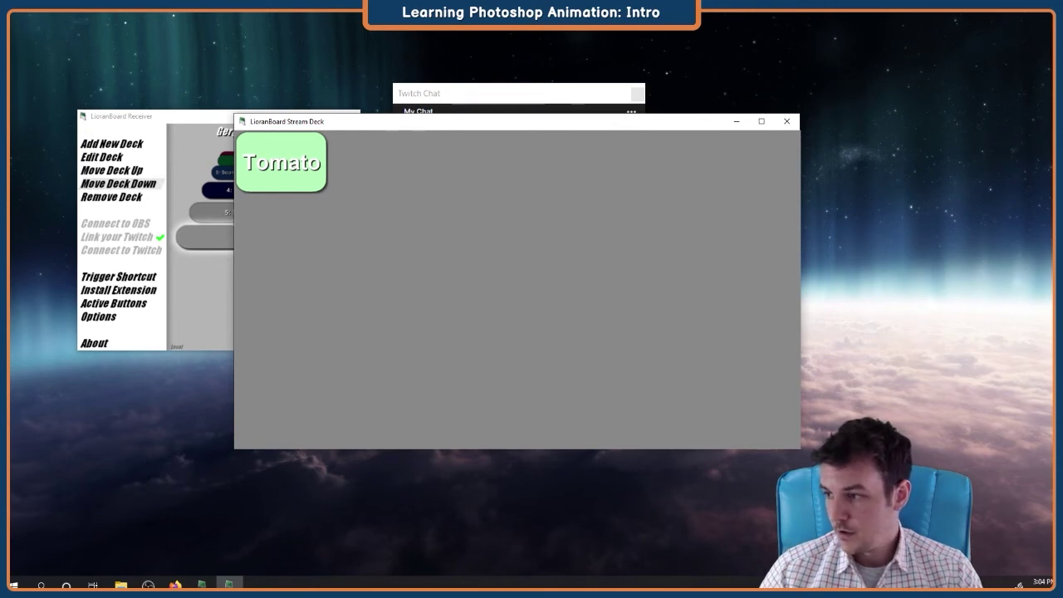
Step: Move Twitch chat aside so the OBS window is visible
{"action": "left_click", "coordinate": [559, 109]}
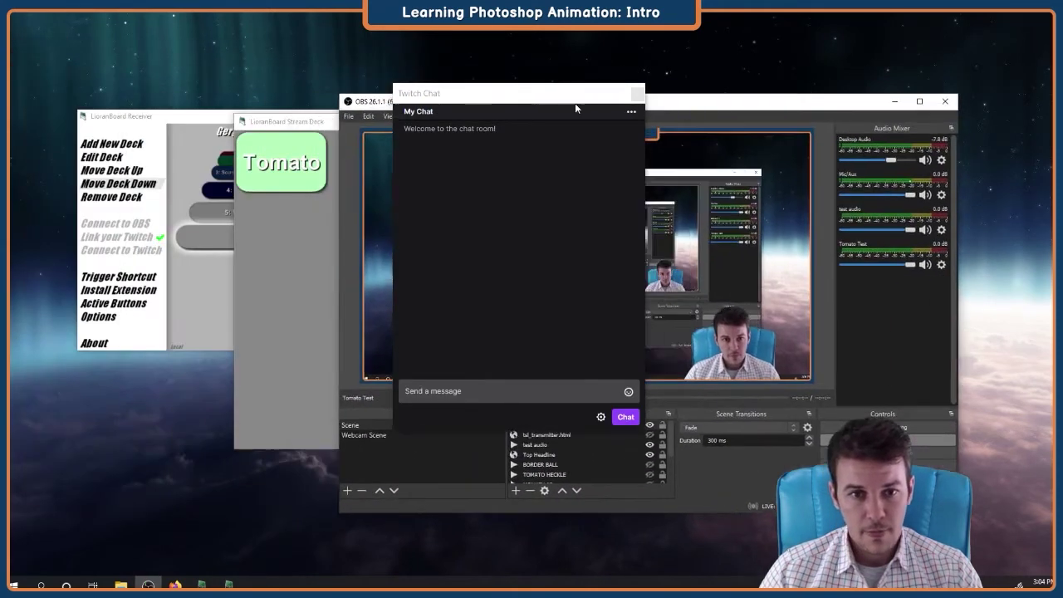
{"action": "left_click", "coordinate": [211, 89]}
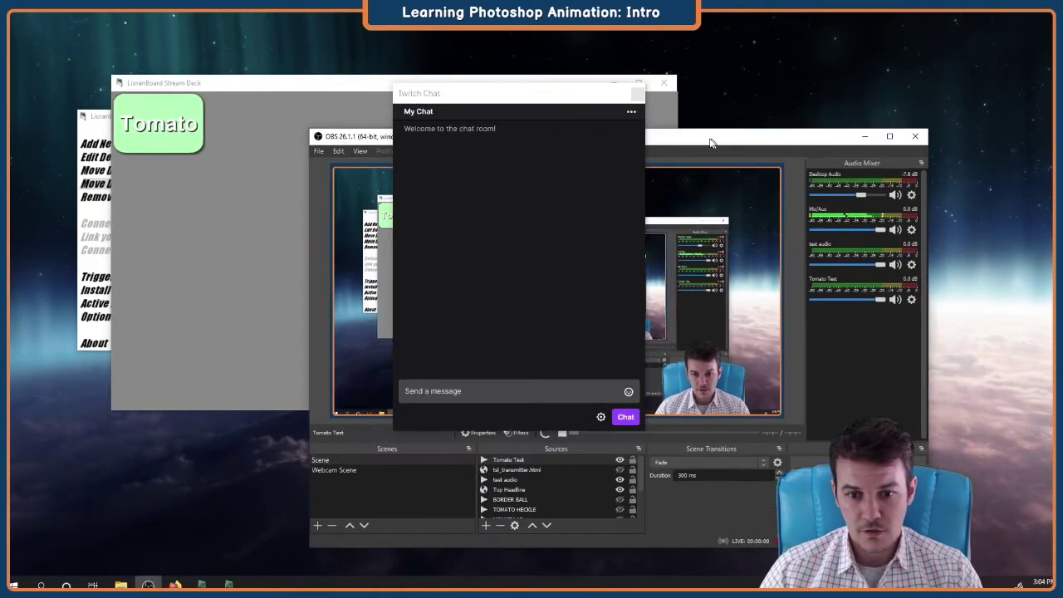
{"action": "left_click", "coordinate": [723, 98]}
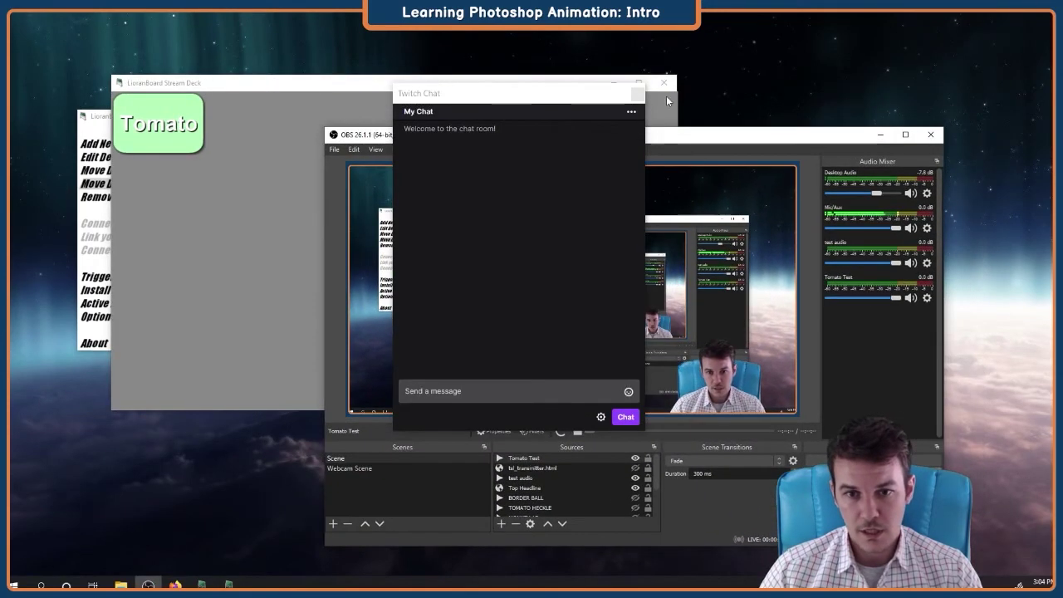
{"action": "left_click_drag", "start_coordinate": [590, 97], "coordinate": [1056, 7]}
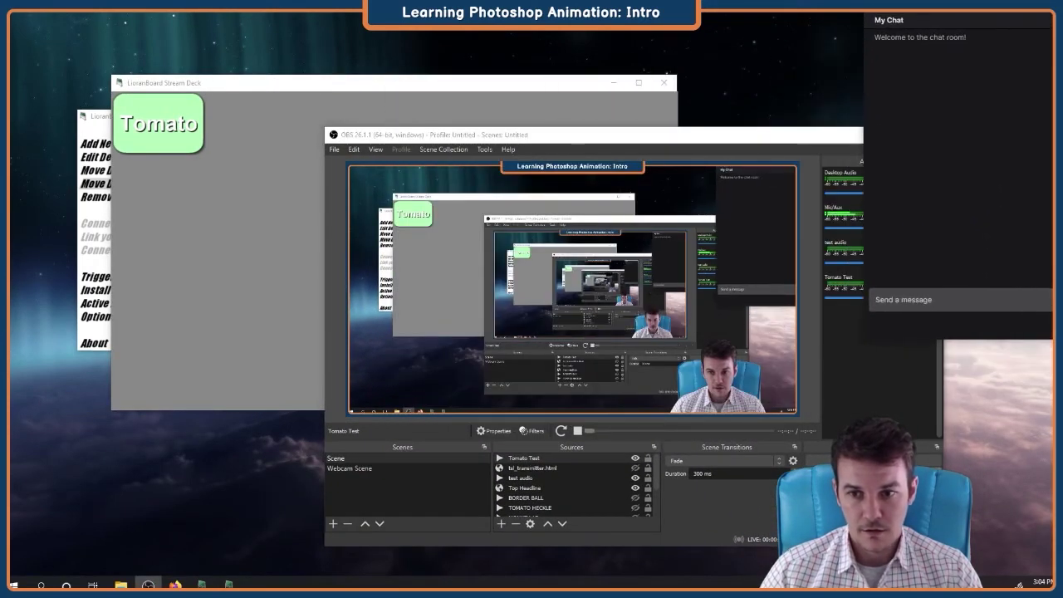
{"action": "left_click_drag", "start_coordinate": [690, 135], "coordinate": [637, 112]}
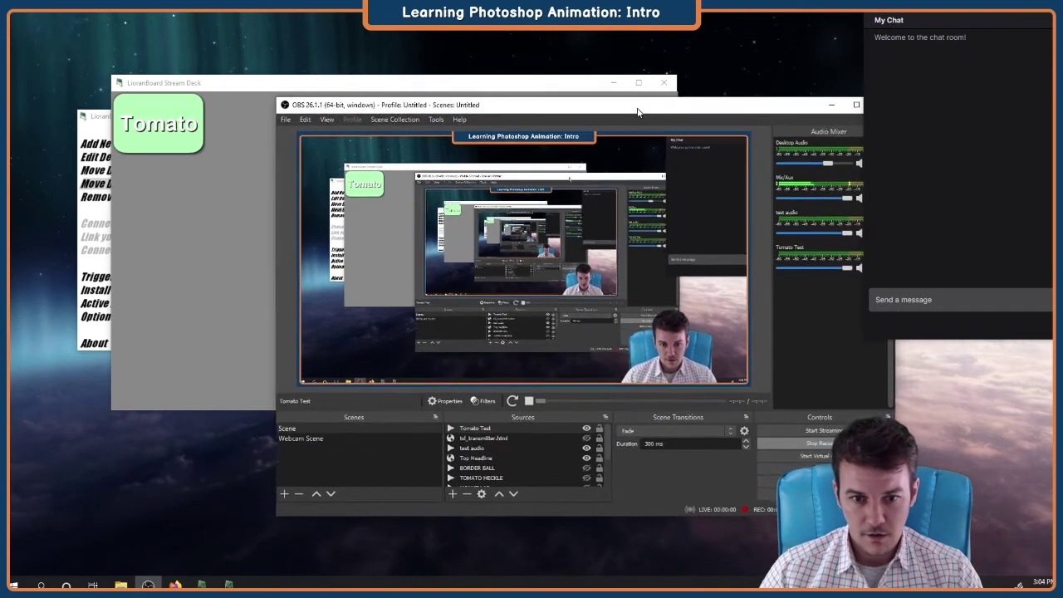
Step: Hide Tomato Test in OBS, then press Tomato to play and auto-hide the animation
{"action": "left_click", "coordinate": [585, 428]}
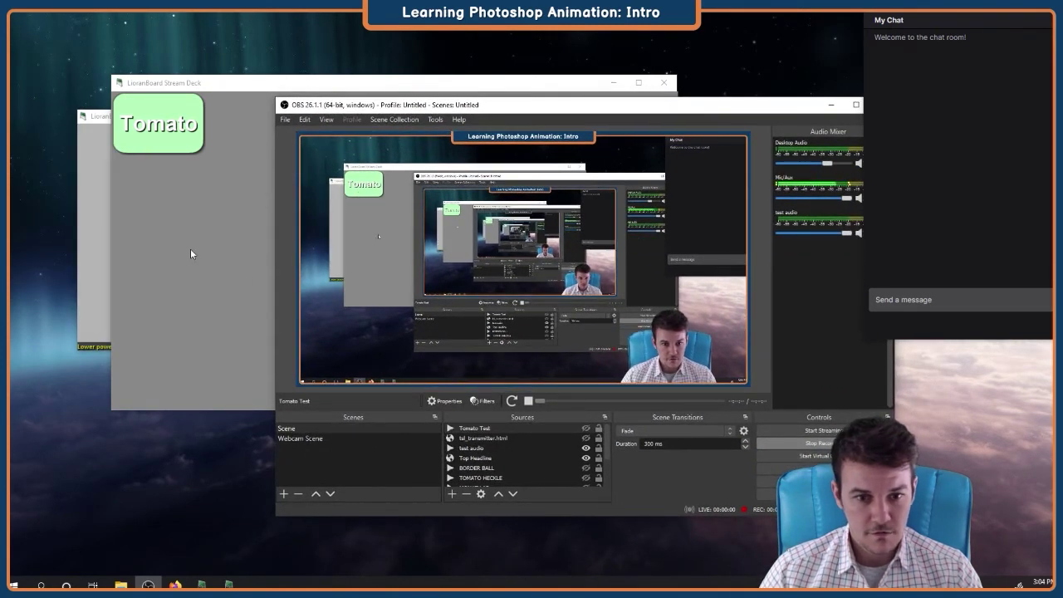
{"action": "left_click", "coordinate": [161, 218]}
{"action": "left_click", "coordinate": [152, 125]}
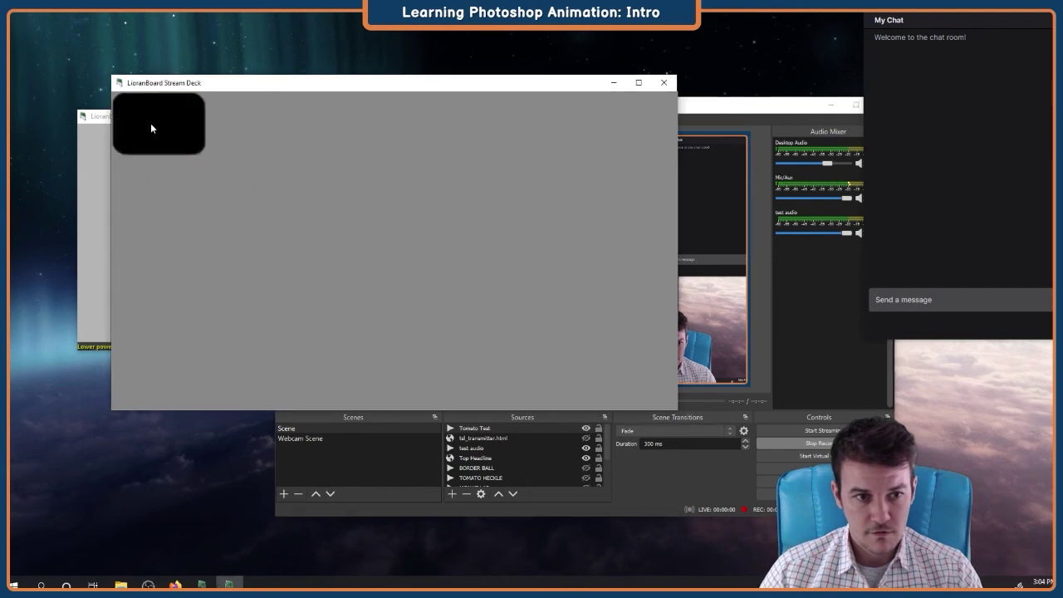
{"action": "left_click", "coordinate": [735, 131]}
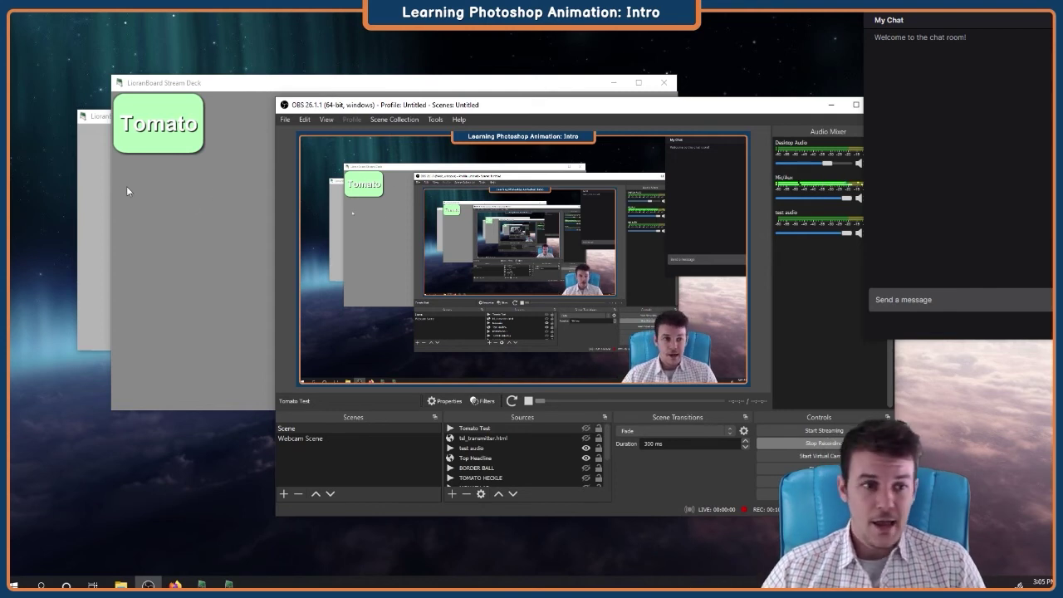
{"action": "left_click", "coordinate": [91, 182]}
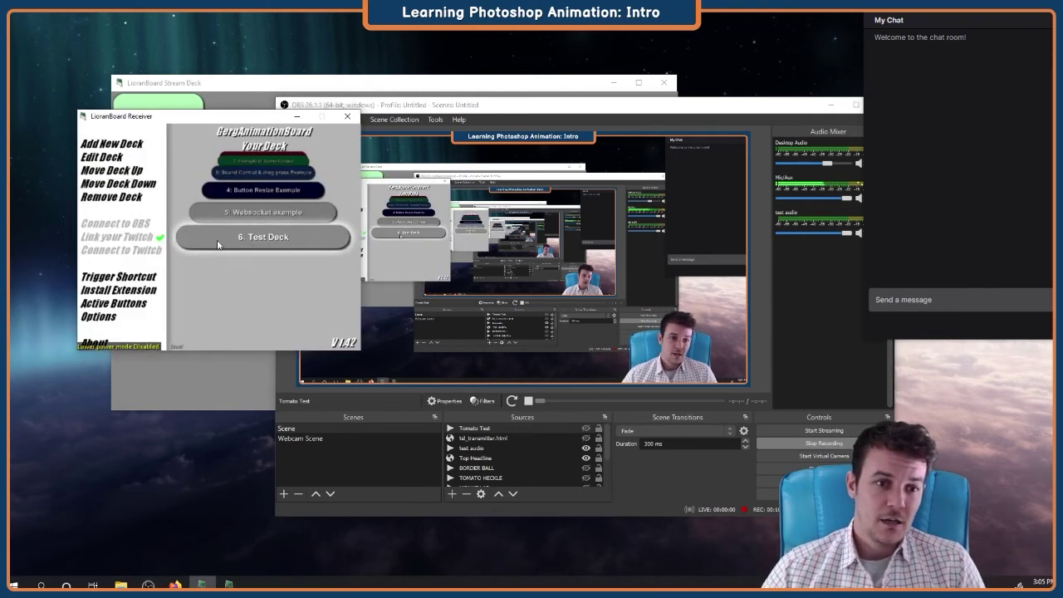
Step: Add a Twitch Chat Message trigger with message '!yousuck' to the Tomato button
{"action": "left_click", "coordinate": [126, 161]}
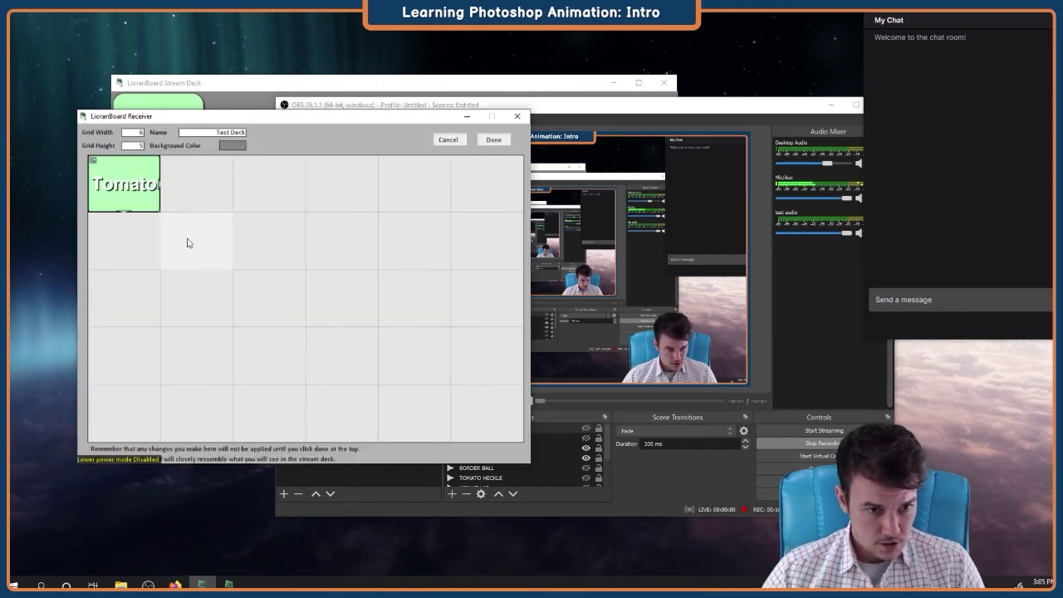
{"action": "right_click", "coordinate": [124, 196]}
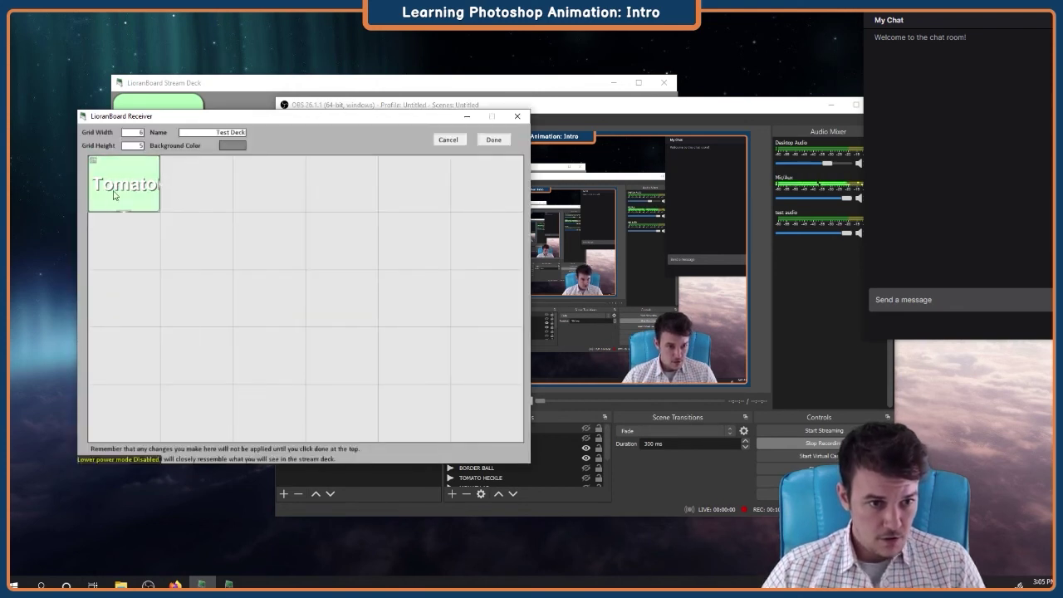
{"action": "right_click", "coordinate": [118, 184]}
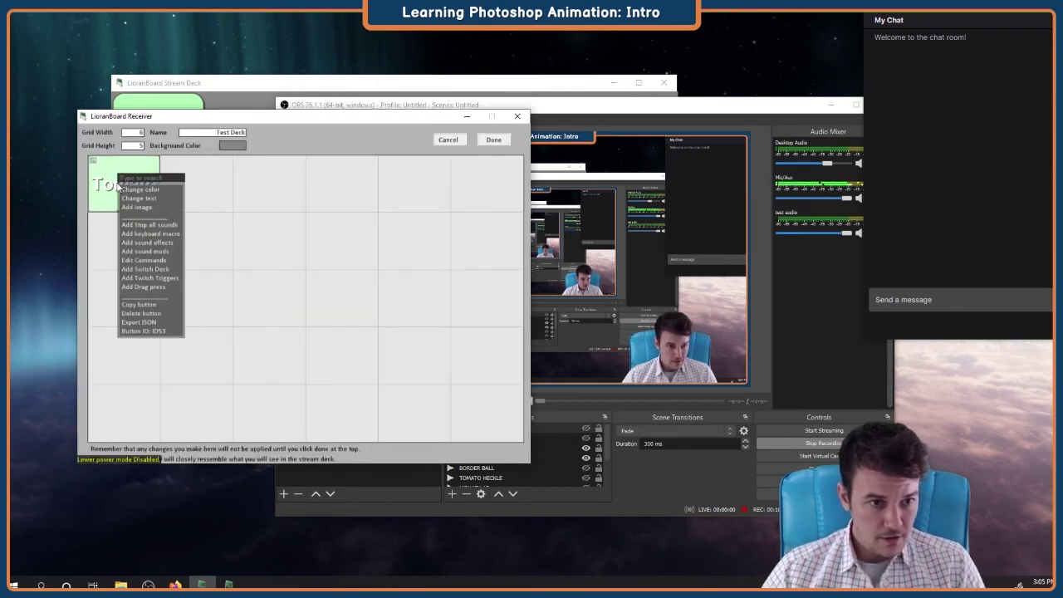
{"action": "left_click", "coordinate": [164, 278]}
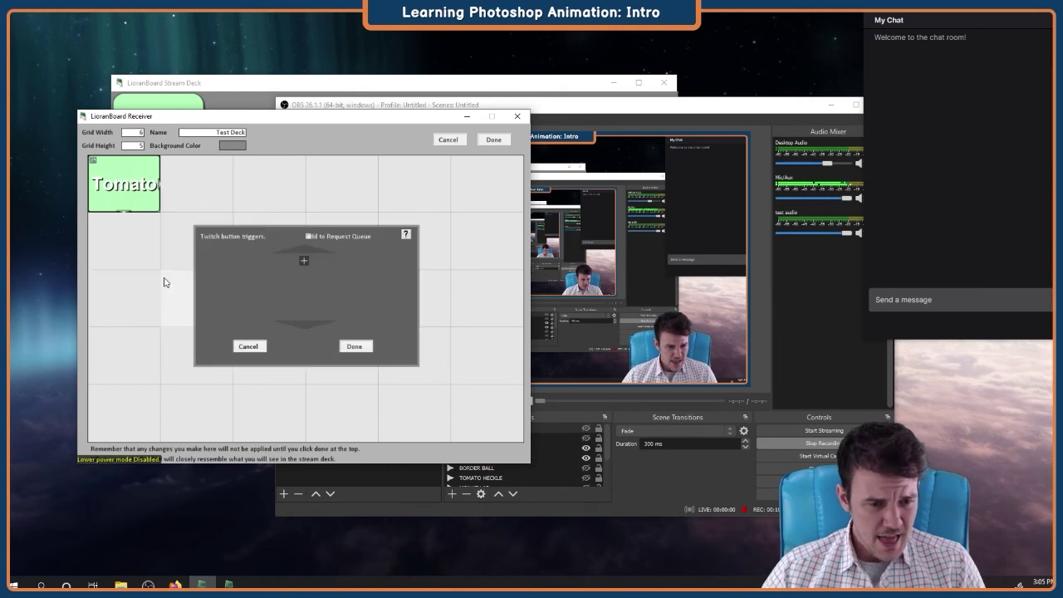
{"action": "left_click", "coordinate": [303, 258]}
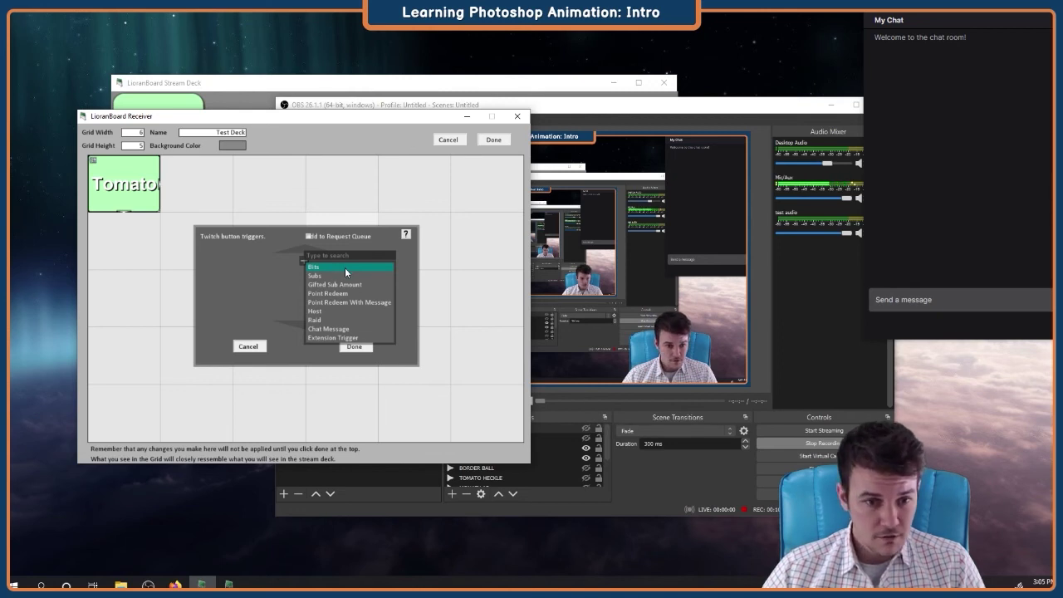
{"action": "left_click", "coordinate": [363, 330]}
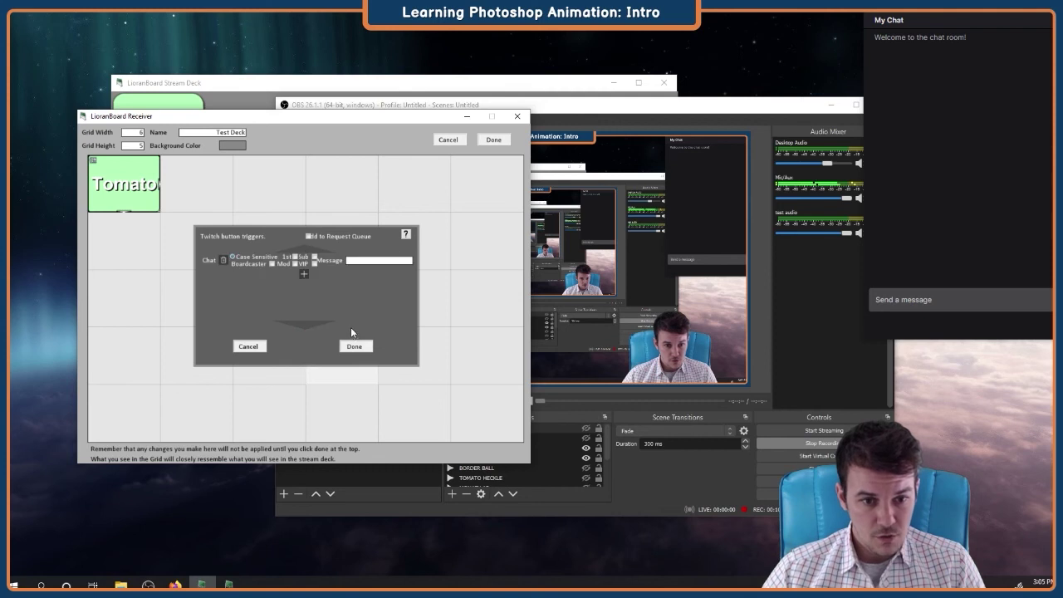
{"action": "left_click", "coordinate": [366, 264]}
{"action": "type", "text": "!yousuck"}
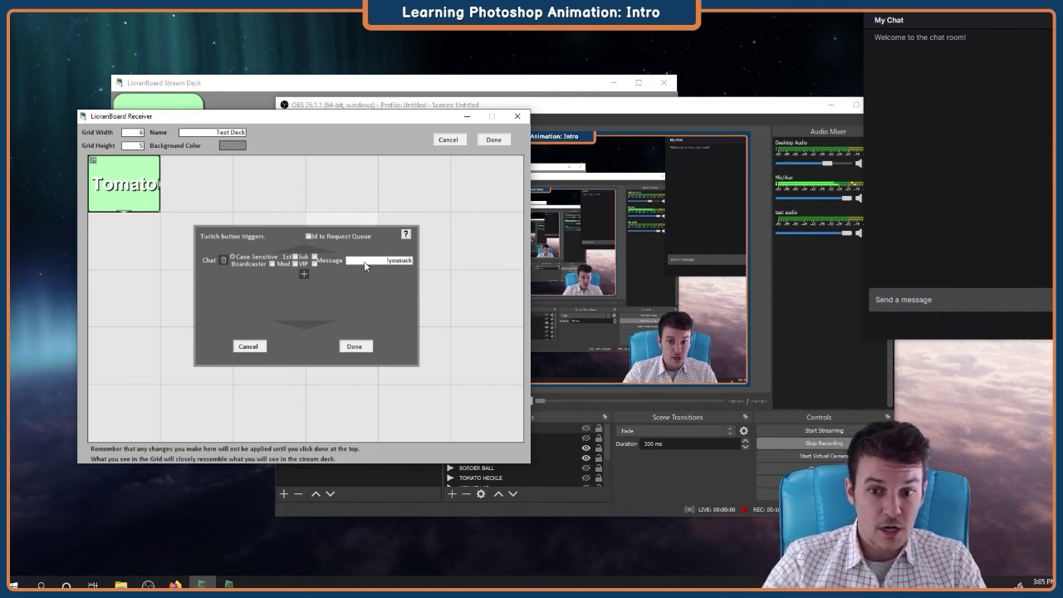
{"action": "left_click", "coordinate": [352, 348]}
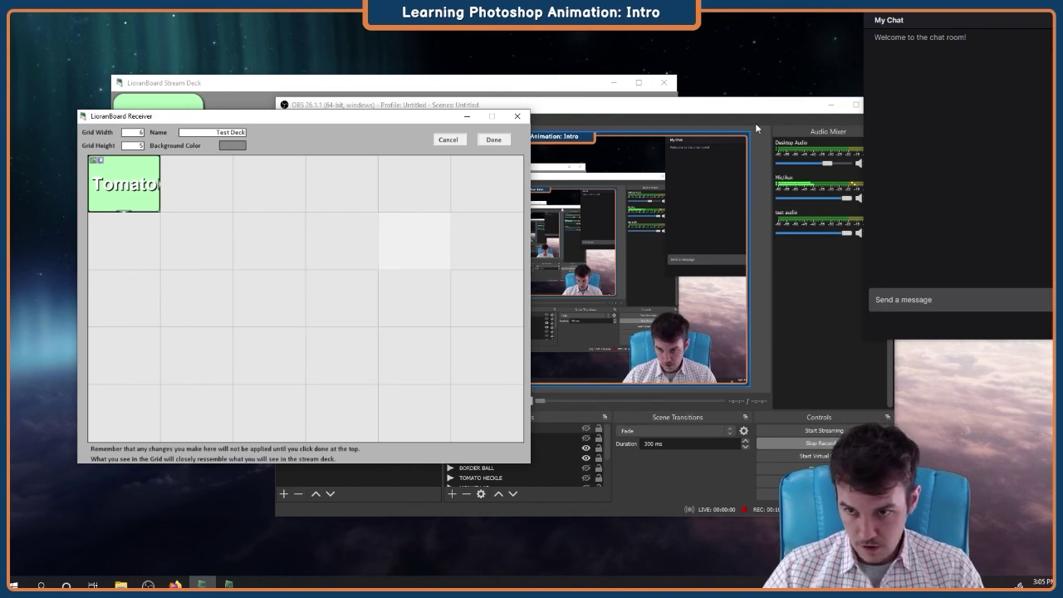
Step: Save the Tomato button edits and close the deck editor
{"action": "left_click_drag", "start_coordinate": [978, 12], "coordinate": [834, 56]}
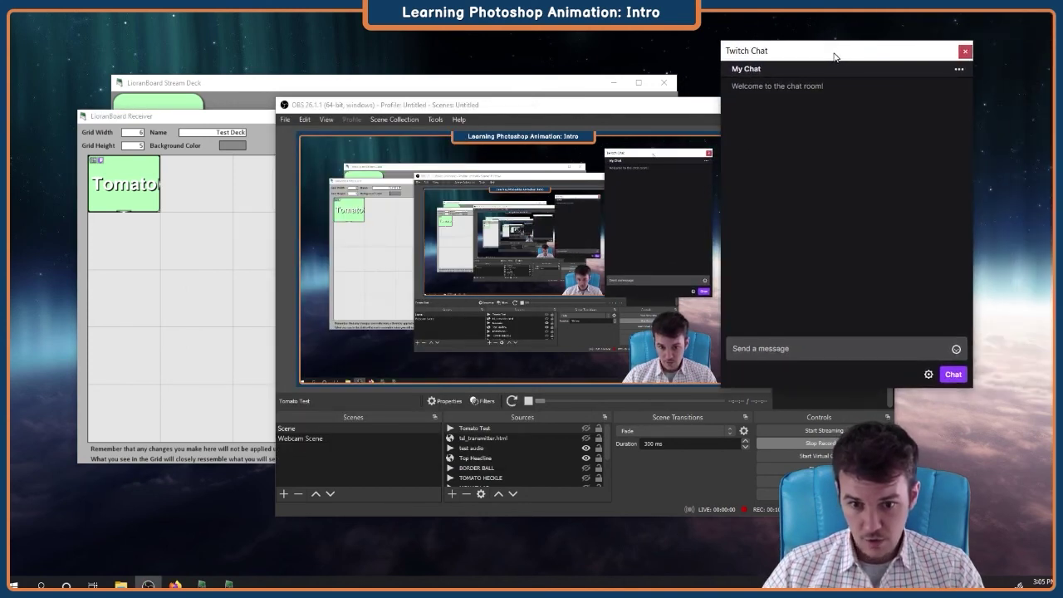
{"action": "left_click", "coordinate": [167, 122]}
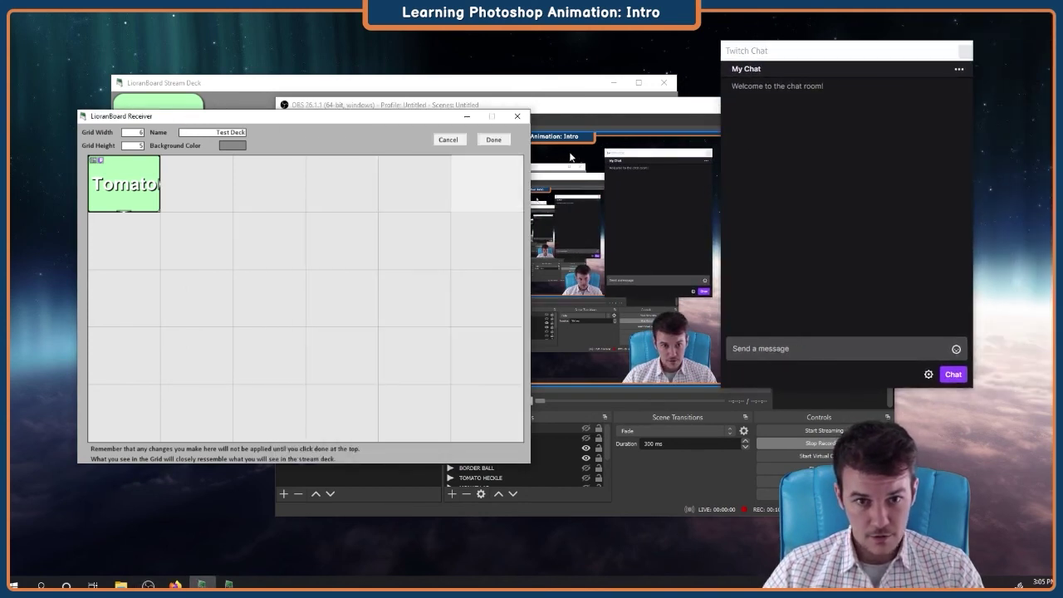
{"action": "left_click", "coordinate": [494, 140]}
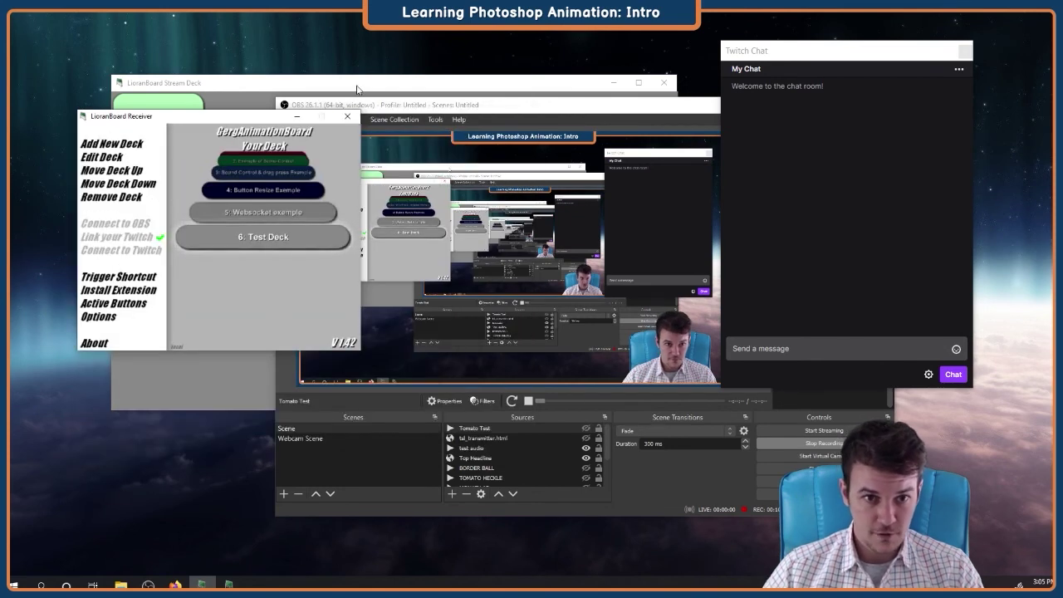
Step: Send '!yousuck' in Twitch Chat to trigger the tomato splat animation in OBS
{"action": "left_click", "coordinate": [831, 348]}
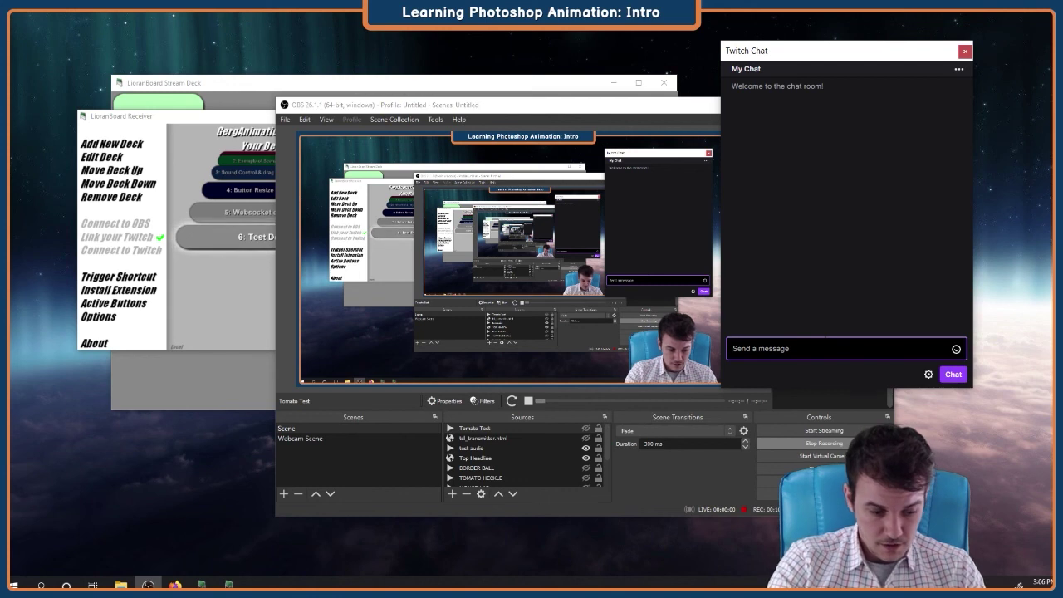
{"action": "type", "text": "Iyousuck"}
{"action": "key", "text": "Return"}
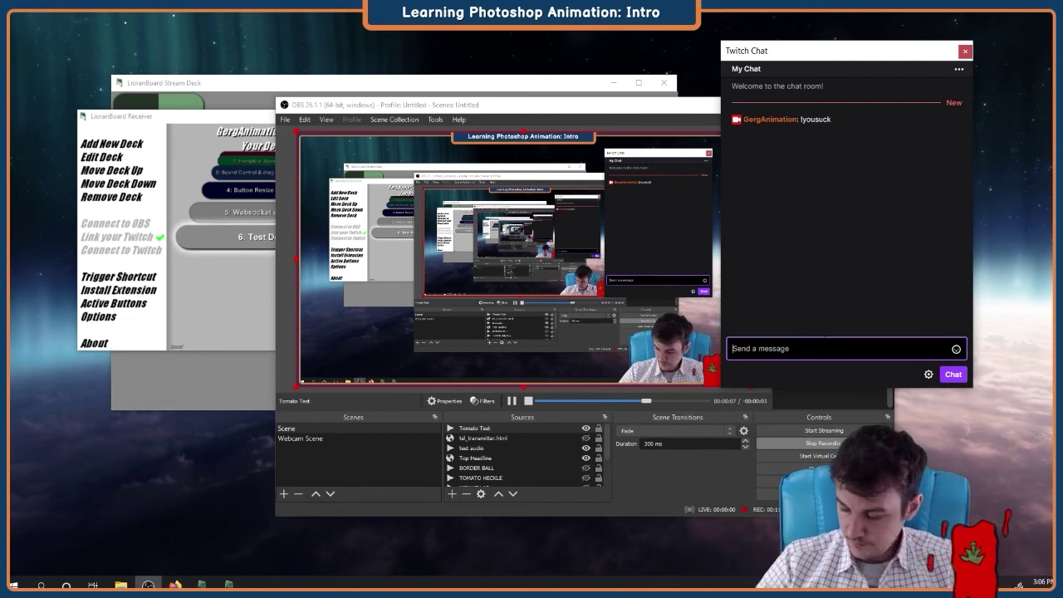
{"action": "left_click_drag", "start_coordinate": [796, 62], "coordinate": [865, 45]}
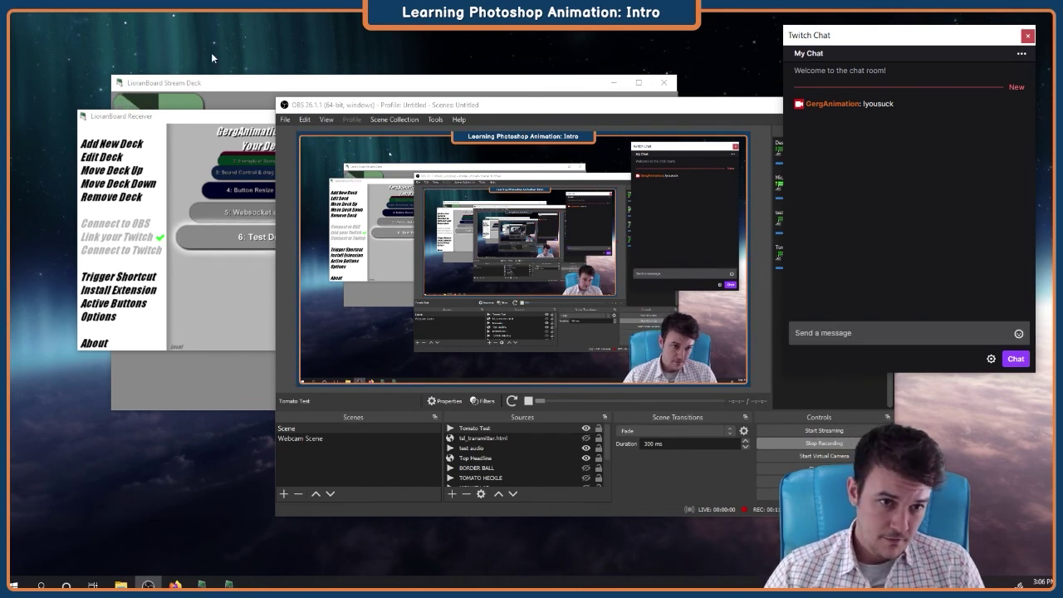
{"action": "left_click", "coordinate": [228, 84]}
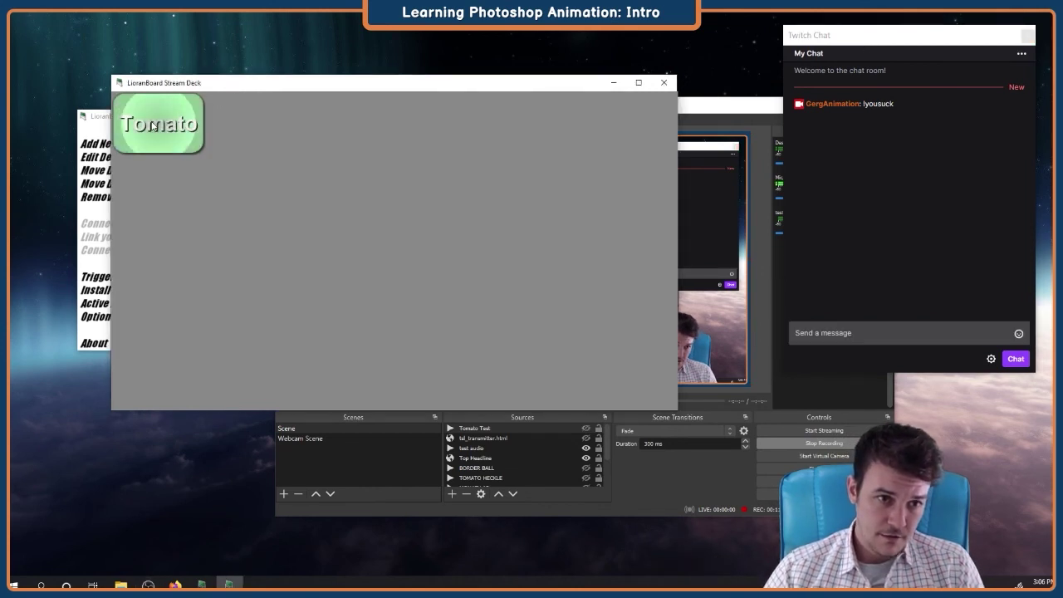